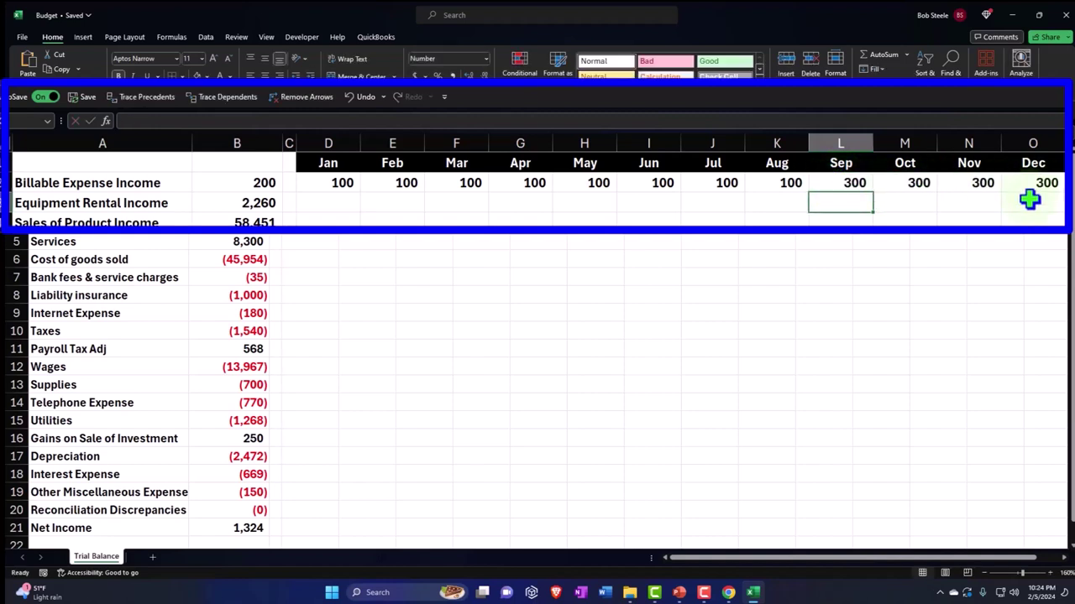
Revert Sep–Dec to 100, then fill the Jan =B2/2 formula down through row 20
click(361, 97)
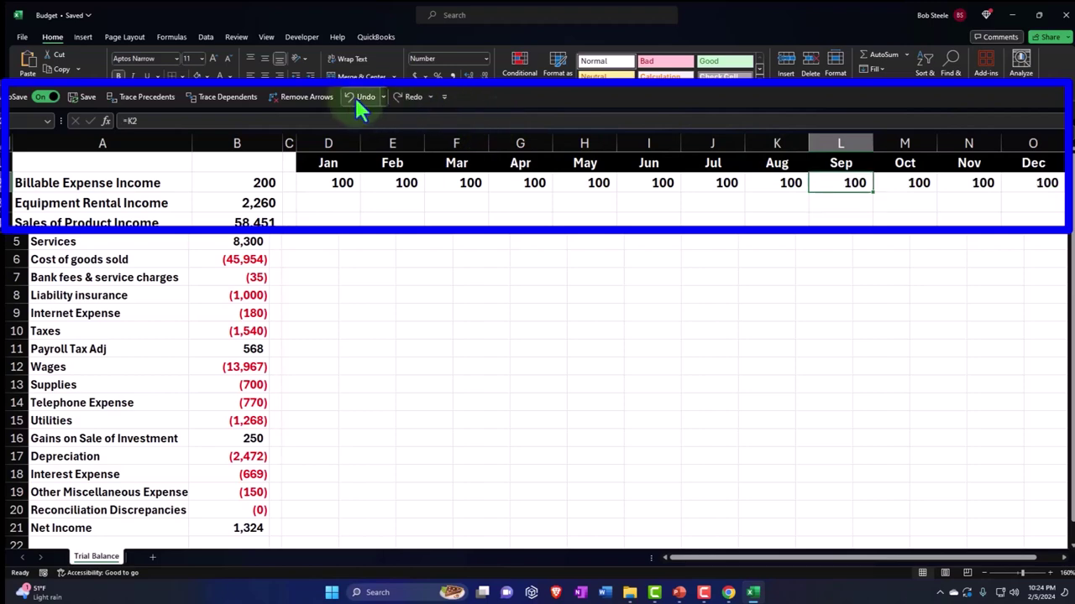
click(324, 187)
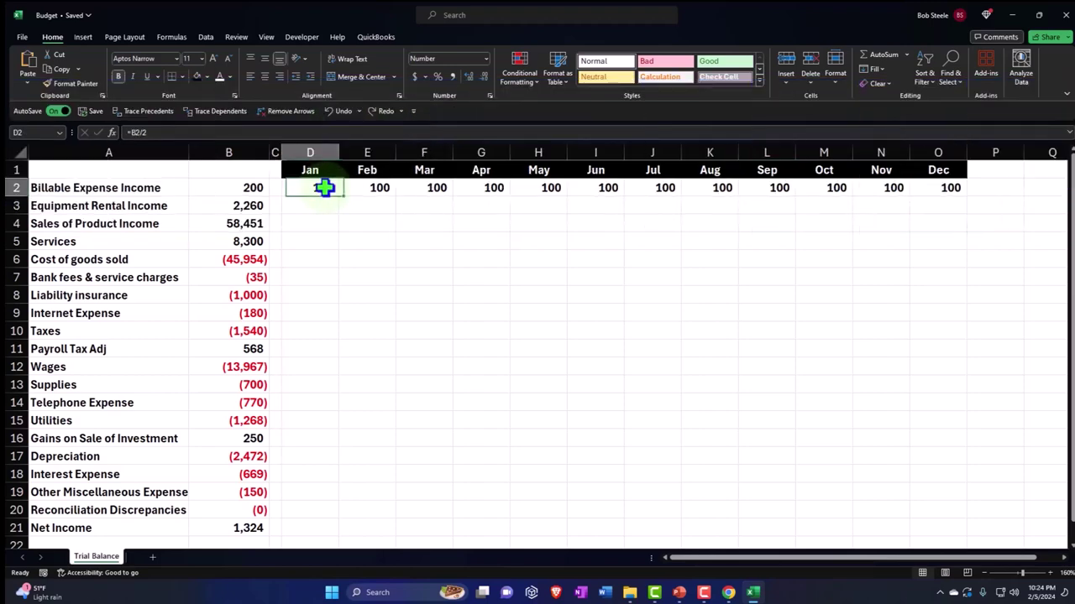
double_click(324, 188)
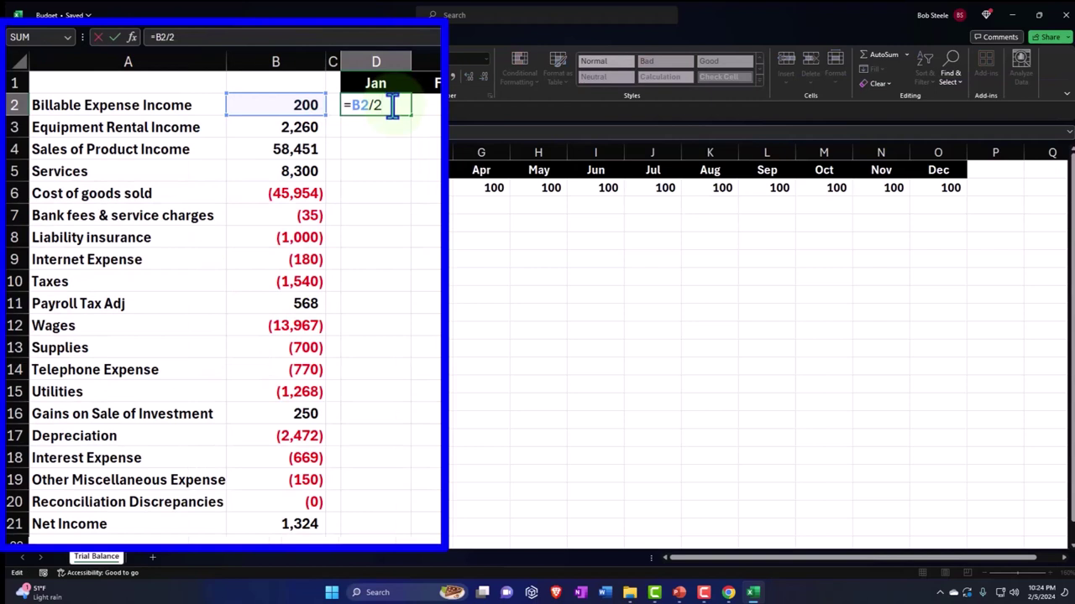
key(Return)
click(390, 104)
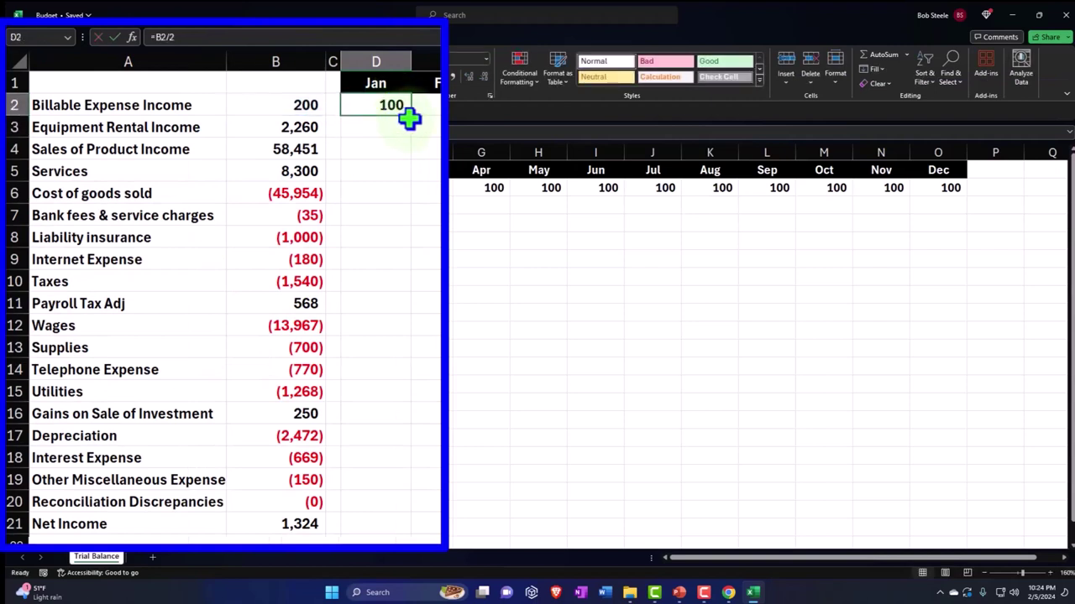
drag(411, 115, 371, 525)
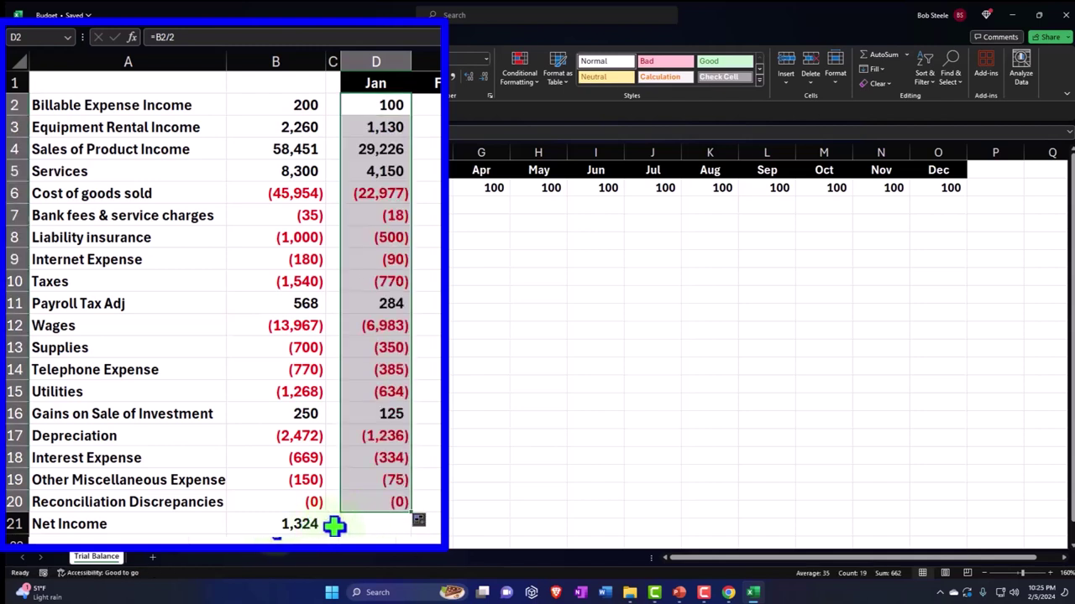
Copy the annual Net Income SUM into D21 to total January at 662
click(308, 524)
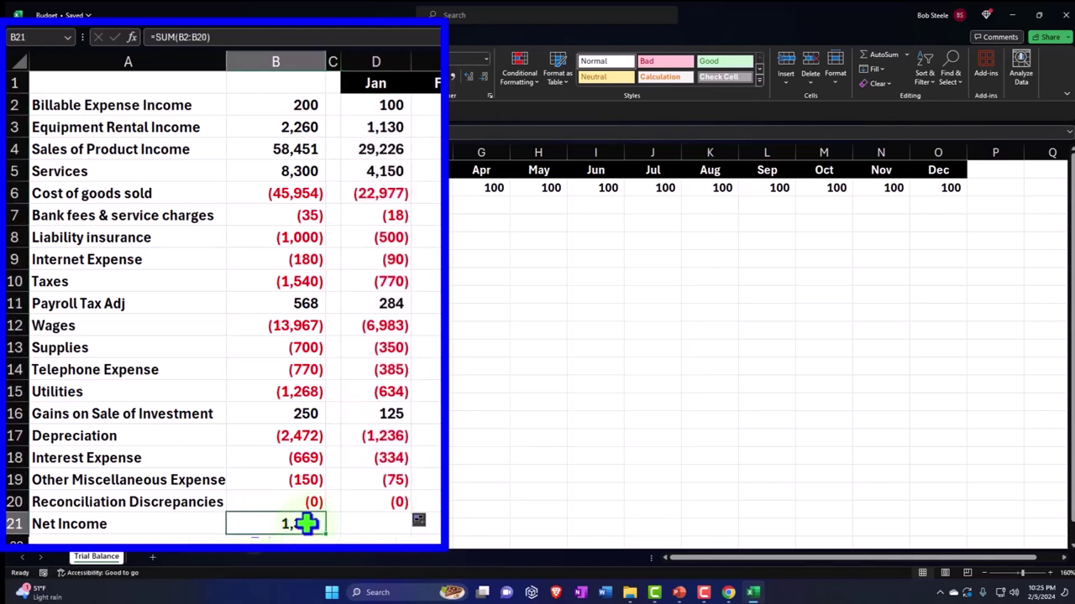
key(ctrl+c)
click(367, 524)
key(ctrl+v)
double_click(376, 524)
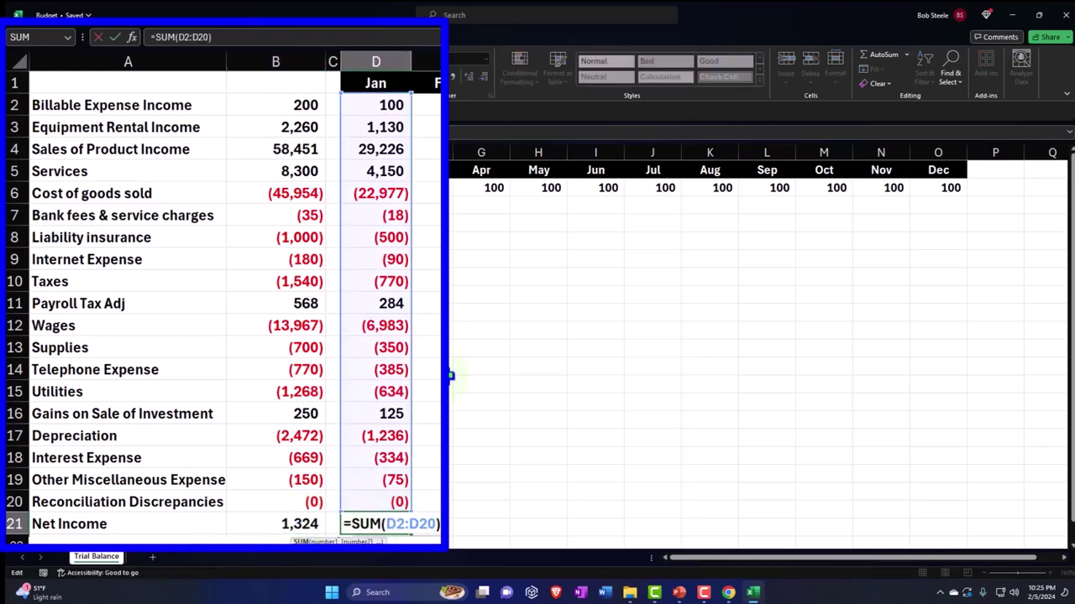
key(Return)
Enter =D2 in Feb (E2) and fill it down to row 20 and across through Dec
click(426, 102)
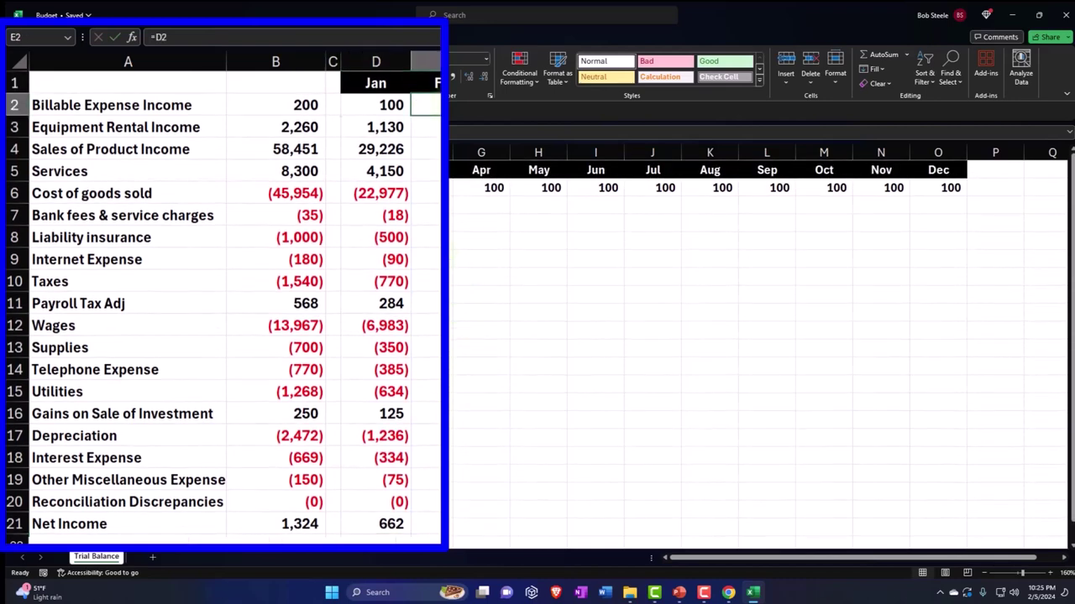
text(=D2)
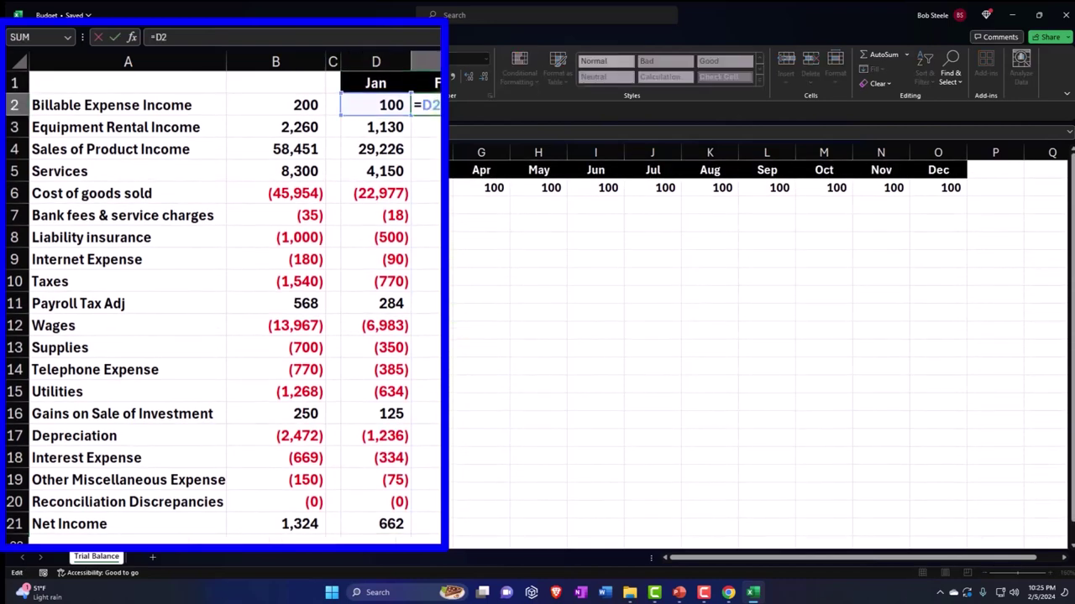
key(Return)
key(Up)
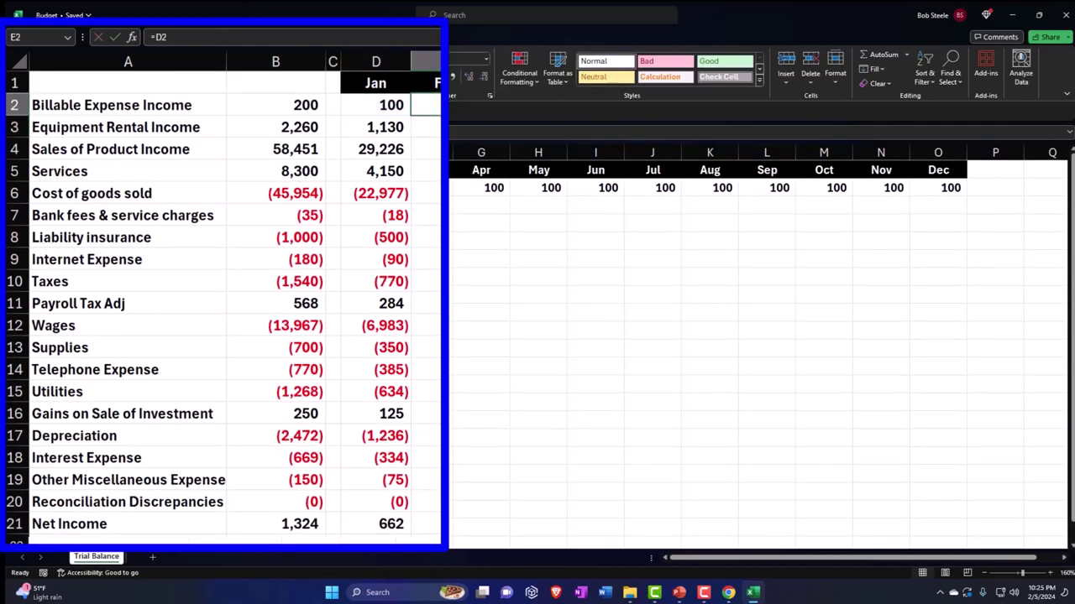
drag(439, 115, 440, 509)
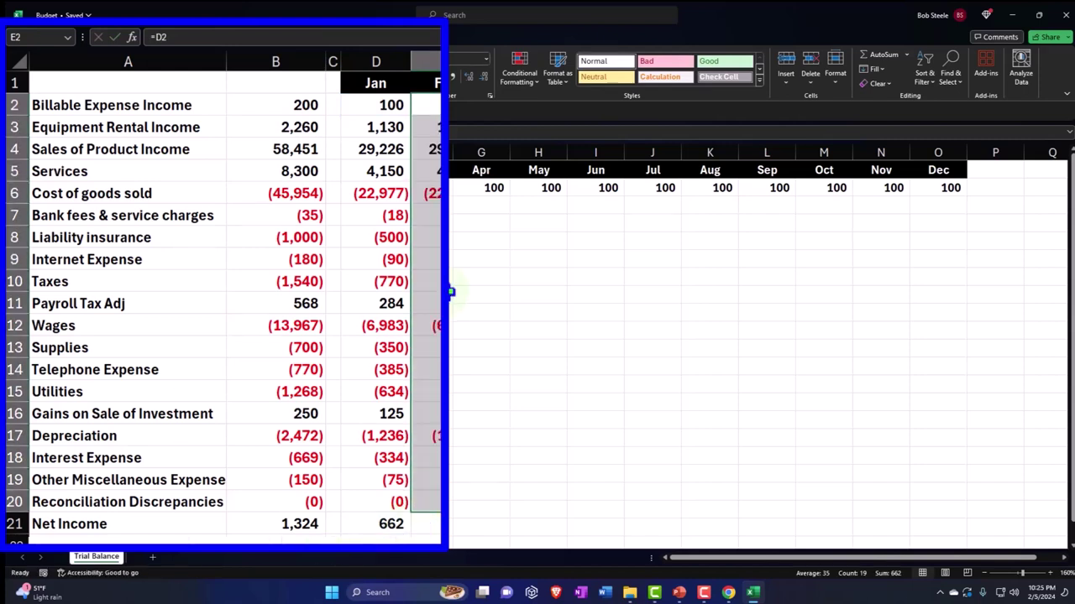
drag(457, 188, 944, 513)
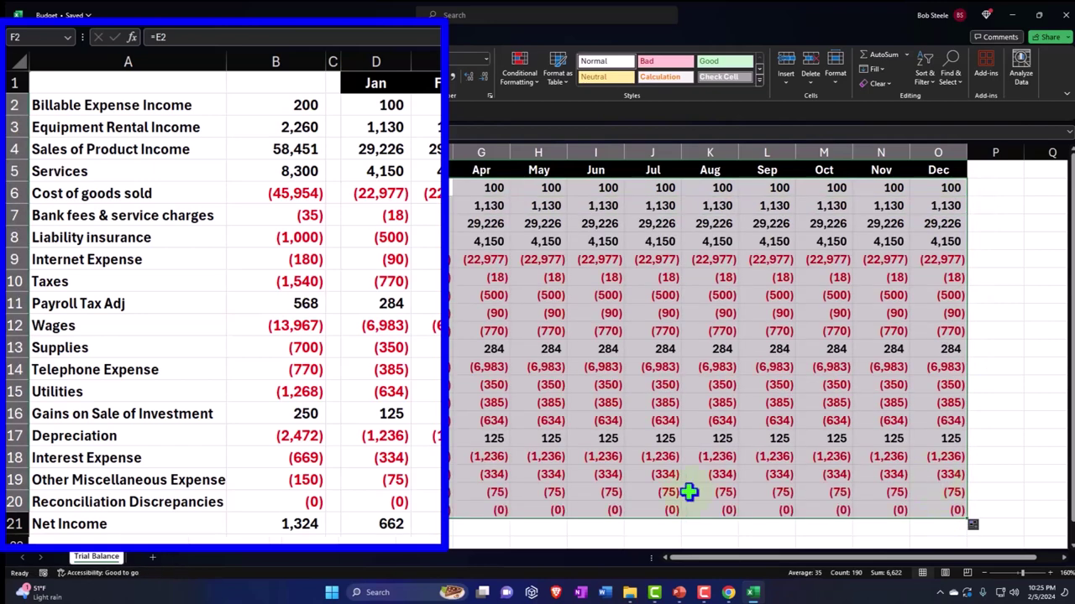
click(386, 523)
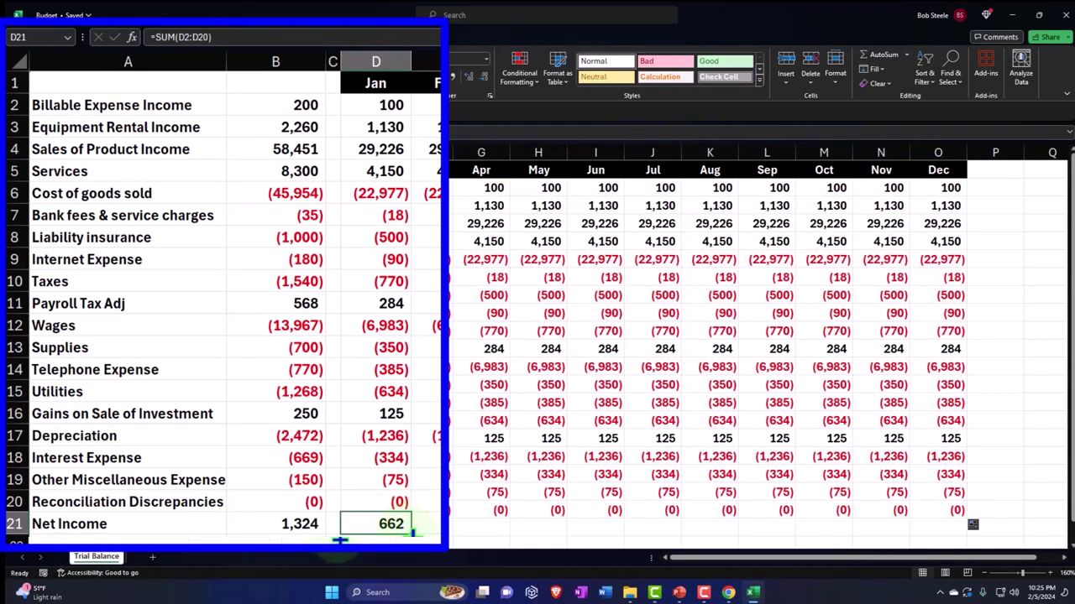
Copy the Jan Net Income total of 662 across to Dec and select the monthly figures to check them
drag(337, 537, 968, 525)
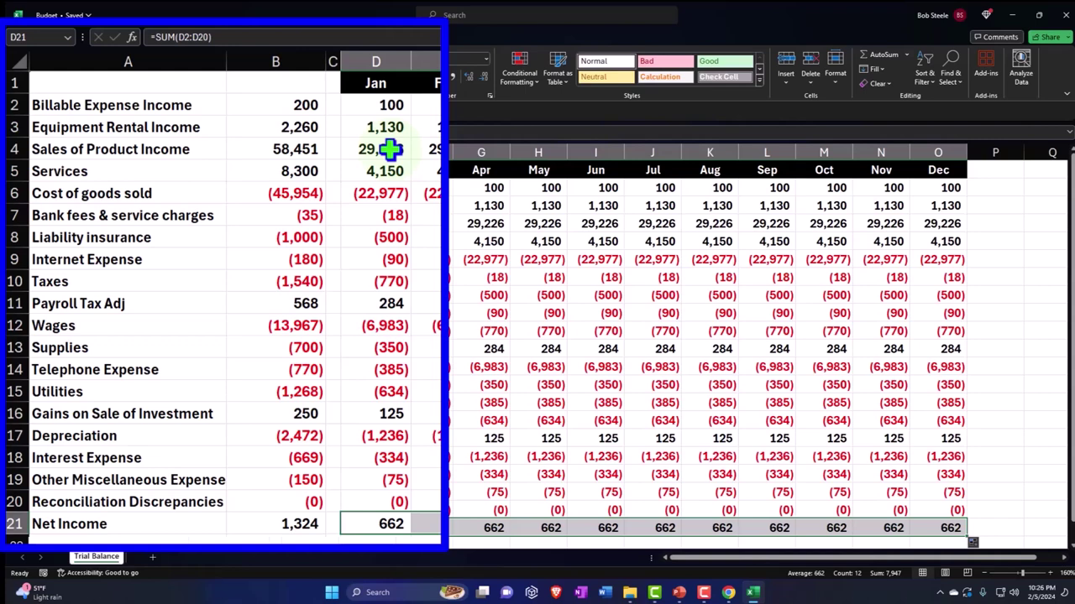
drag(267, 104, 293, 487)
drag(384, 106, 954, 503)
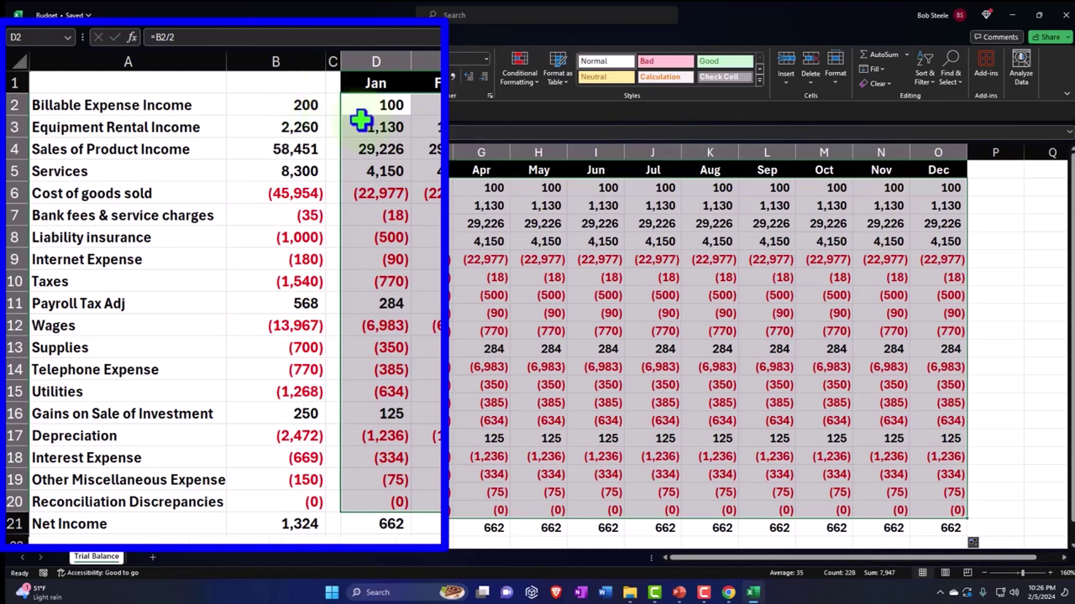
drag(396, 106, 930, 507)
Fill the Equipment Rental Income label and its 2,260 amount light green
click(87, 127)
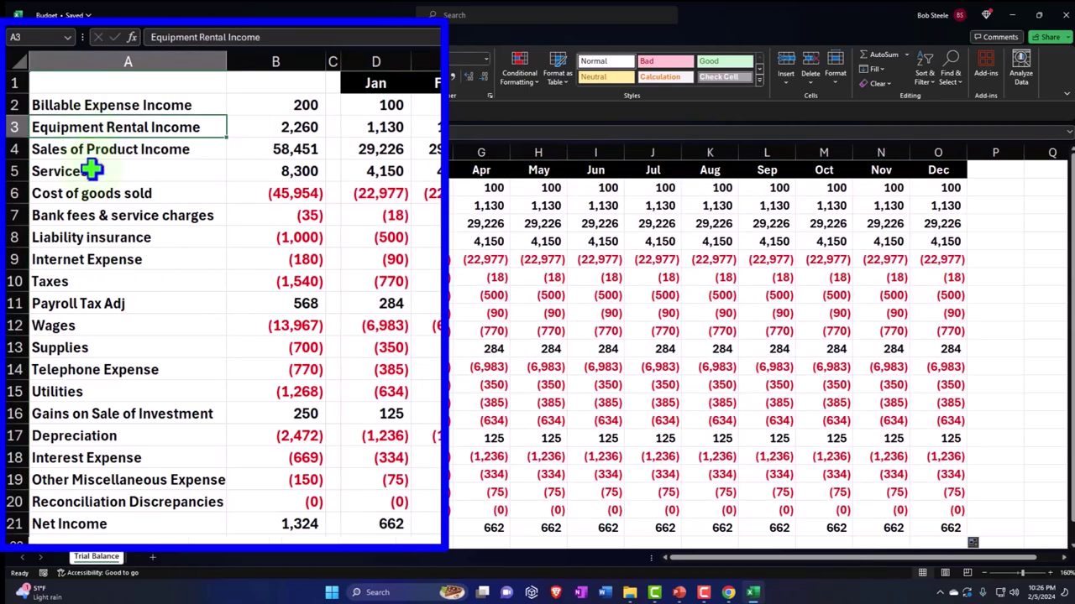
click(207, 76)
click(123, 205)
drag(123, 205, 211, 210)
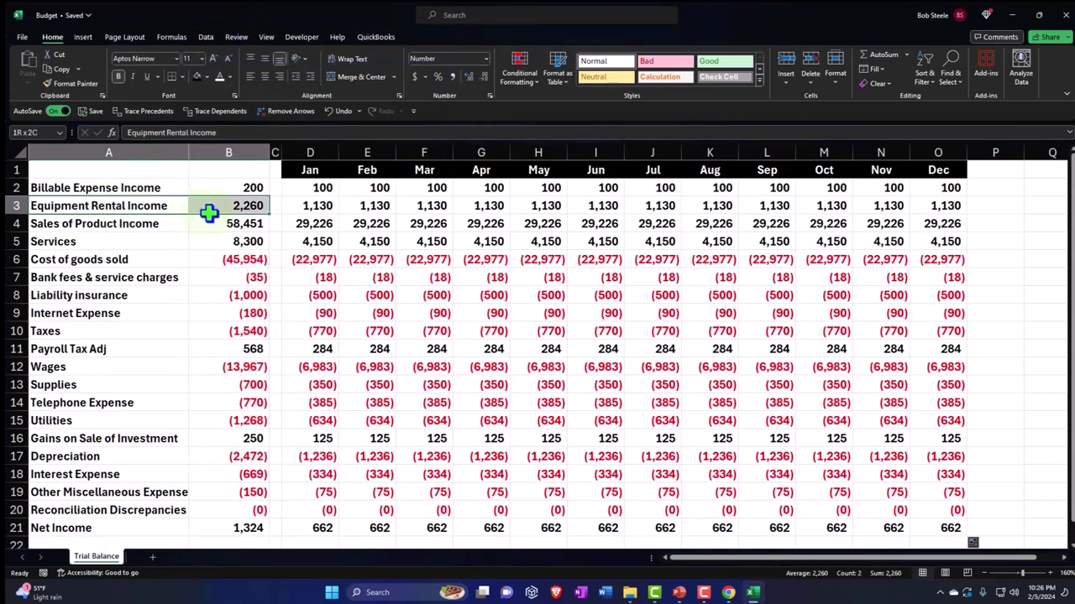
click(204, 77)
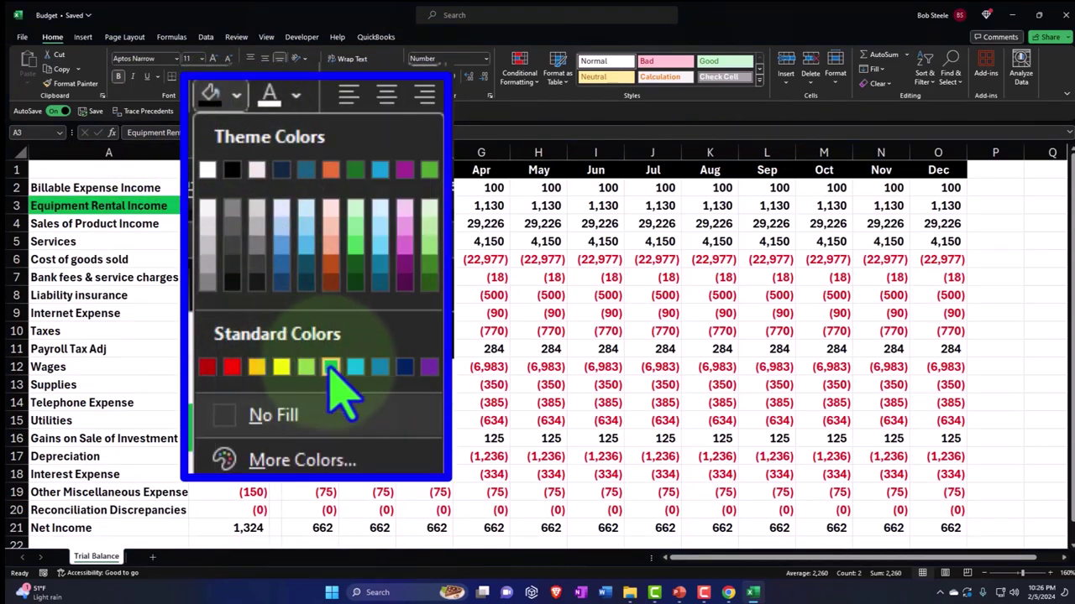
click(233, 174)
click(183, 310)
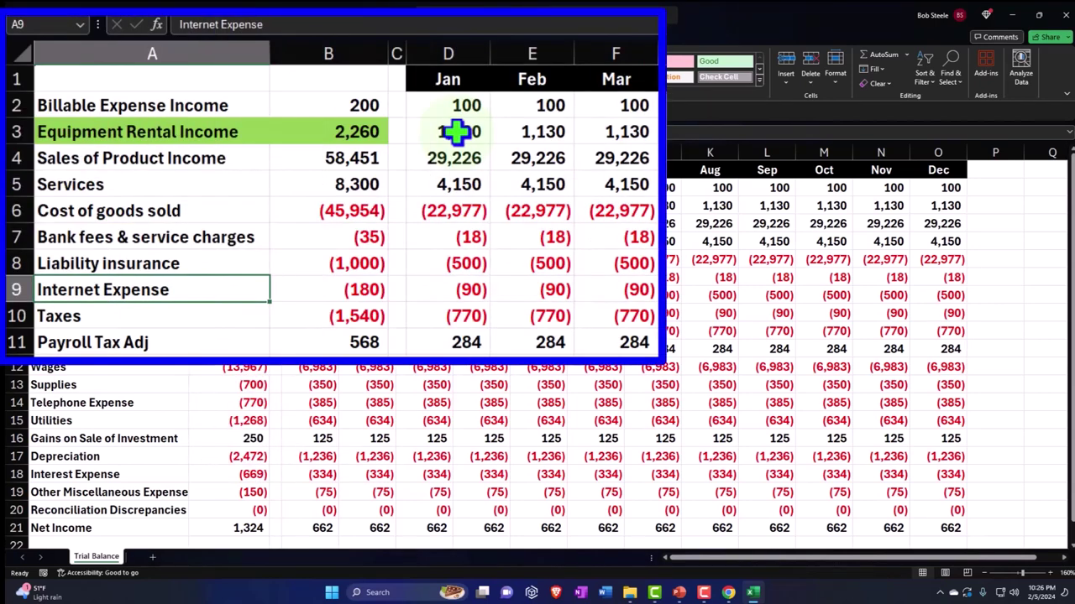
Re-enter =B3/2 in Jan rental (D3) and =D3 in Feb rental (E3)
click(454, 131)
text(=B3/2)
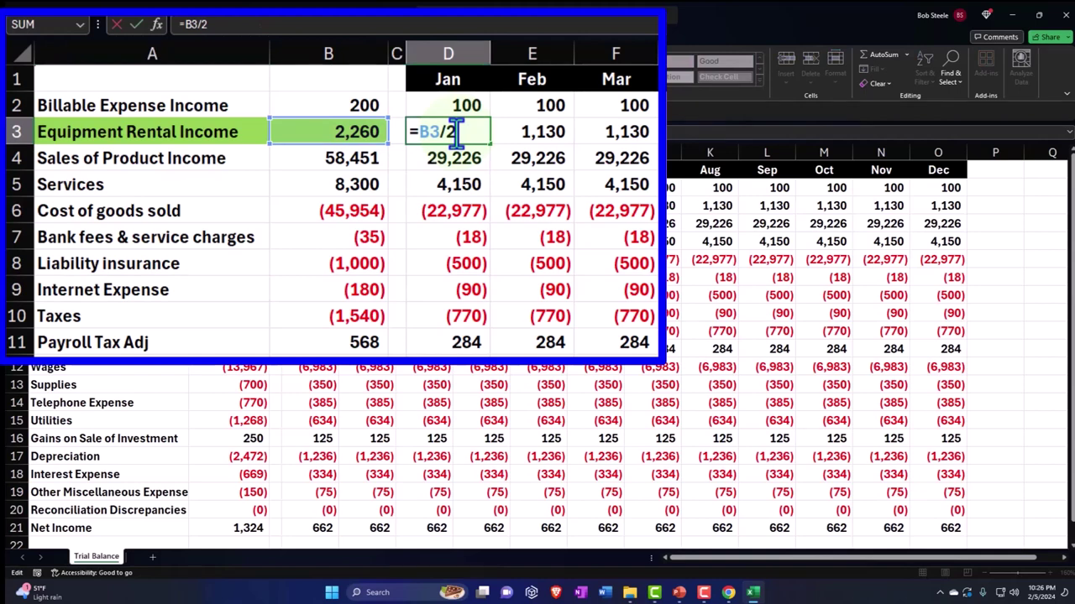
key(Return)
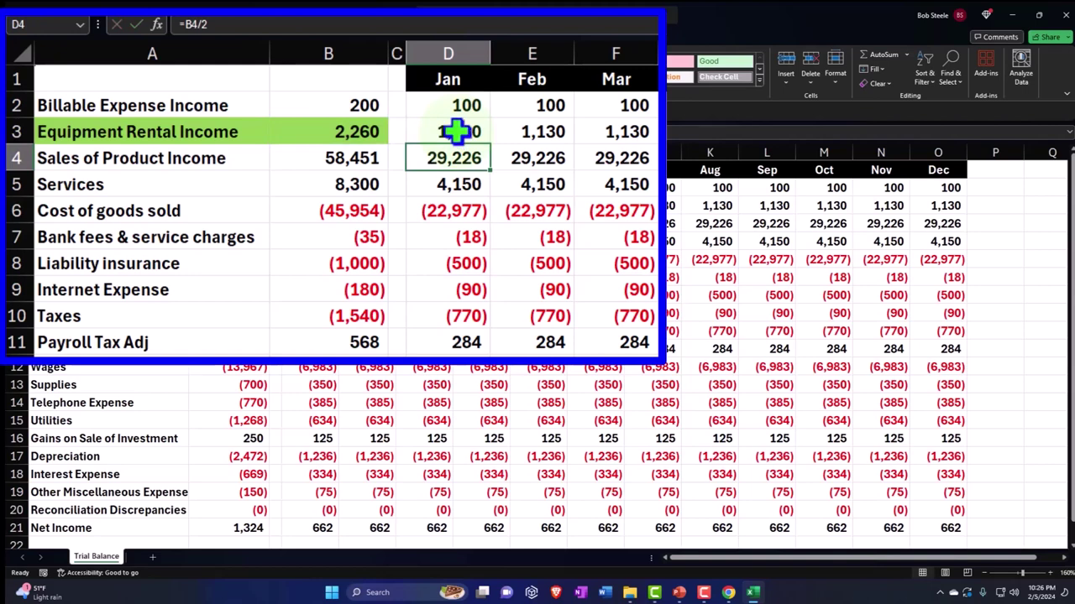
click(528, 132)
text(=D3)
key(Return)
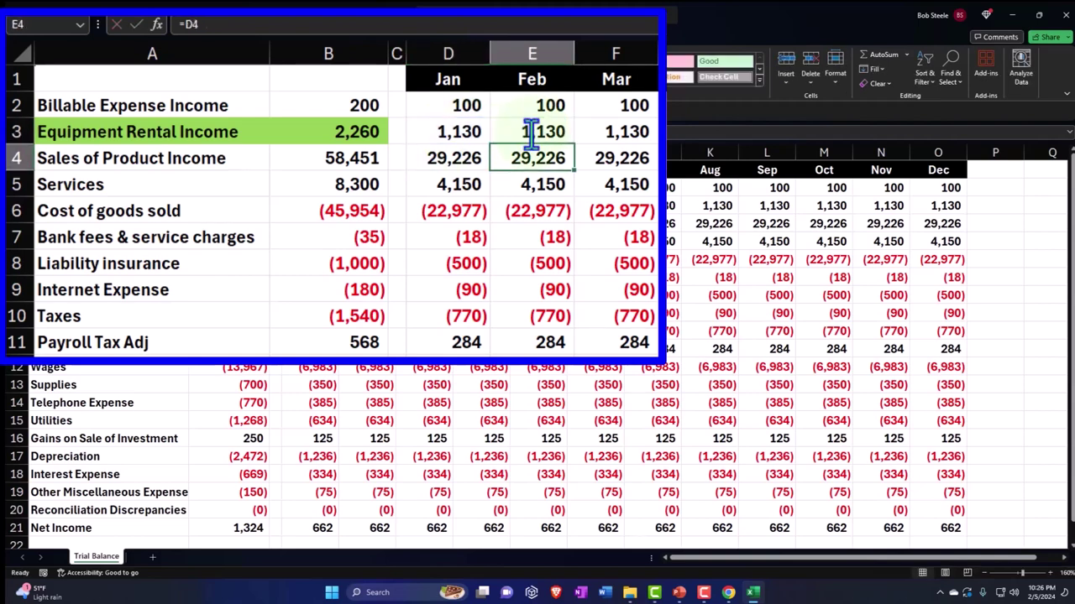
click(532, 132)
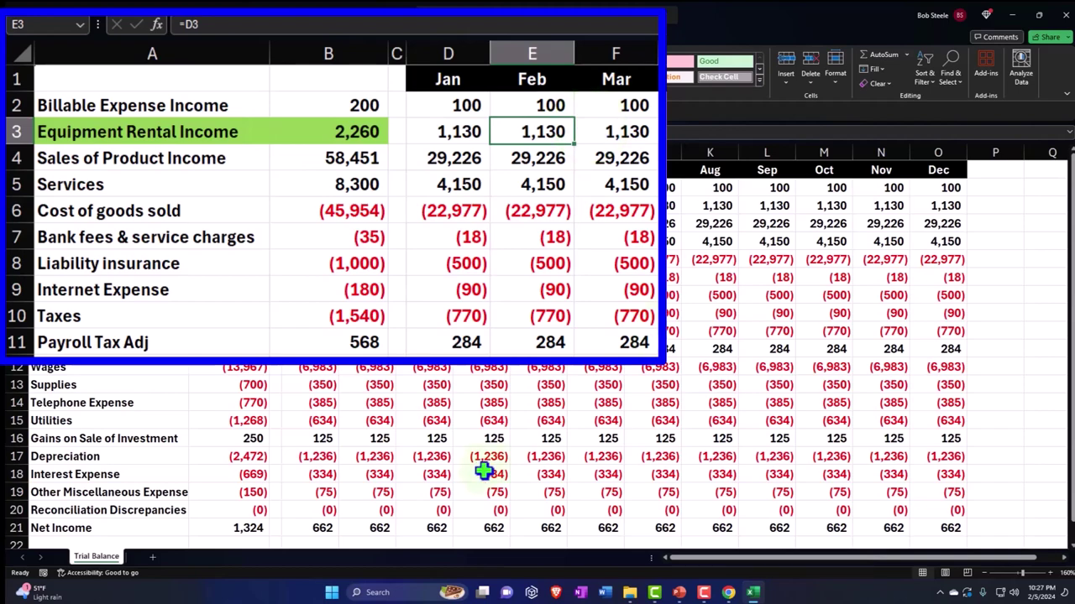
Launch Calculator in always-on-top view and compute 5% of 1,130 plus 1,130
click(382, 592)
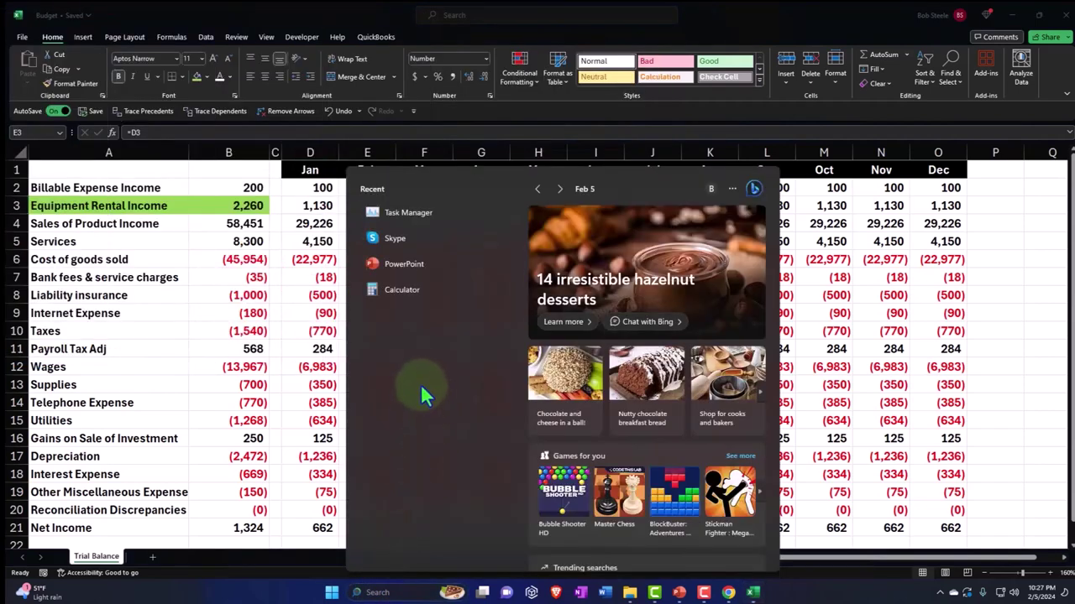
click(393, 292)
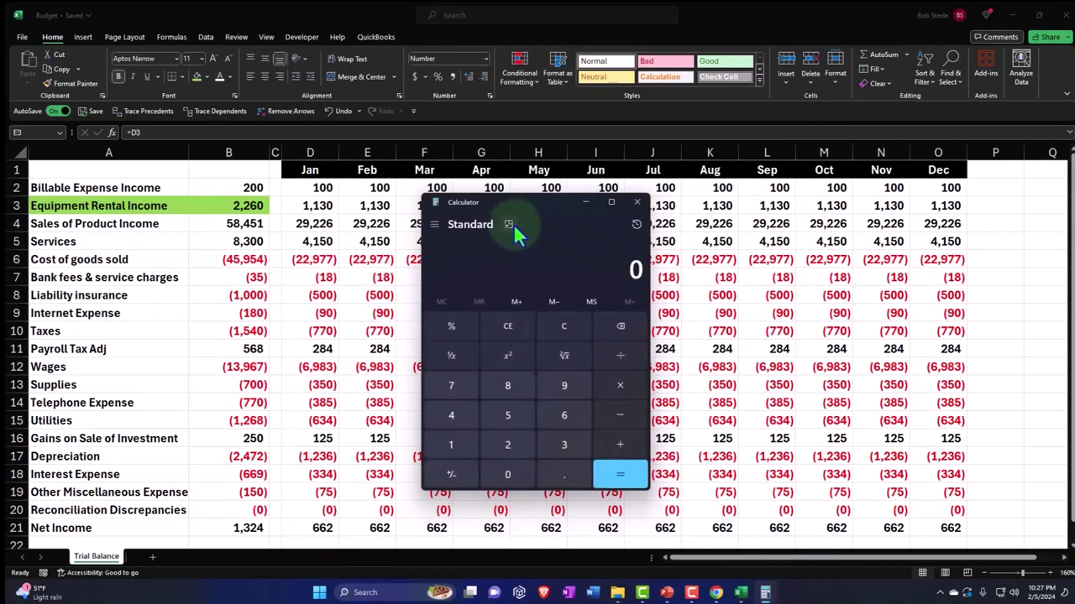
click(508, 225)
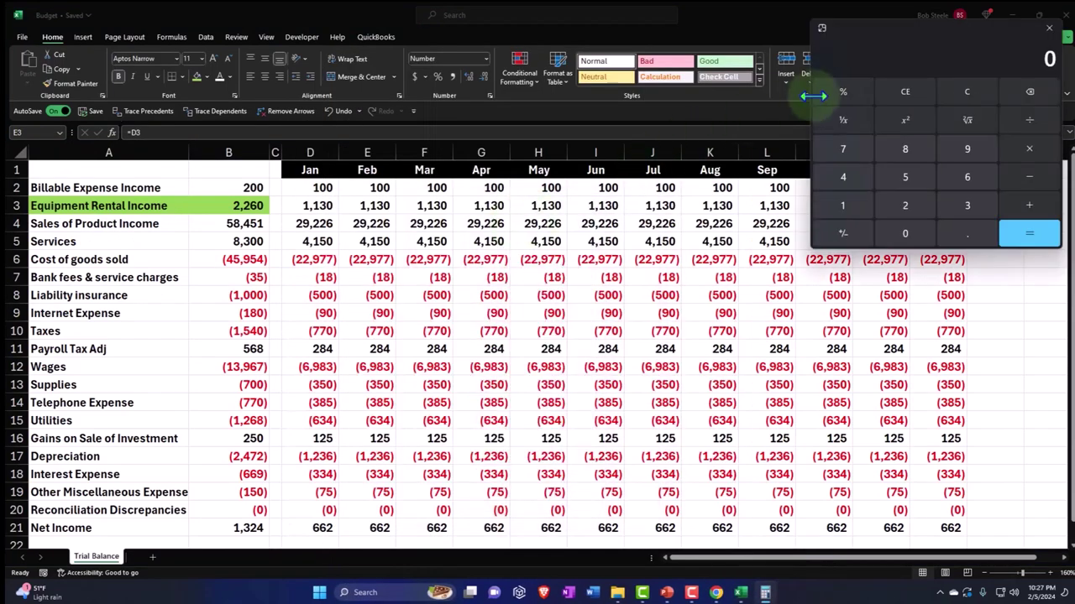
drag(889, 33, 360, 236)
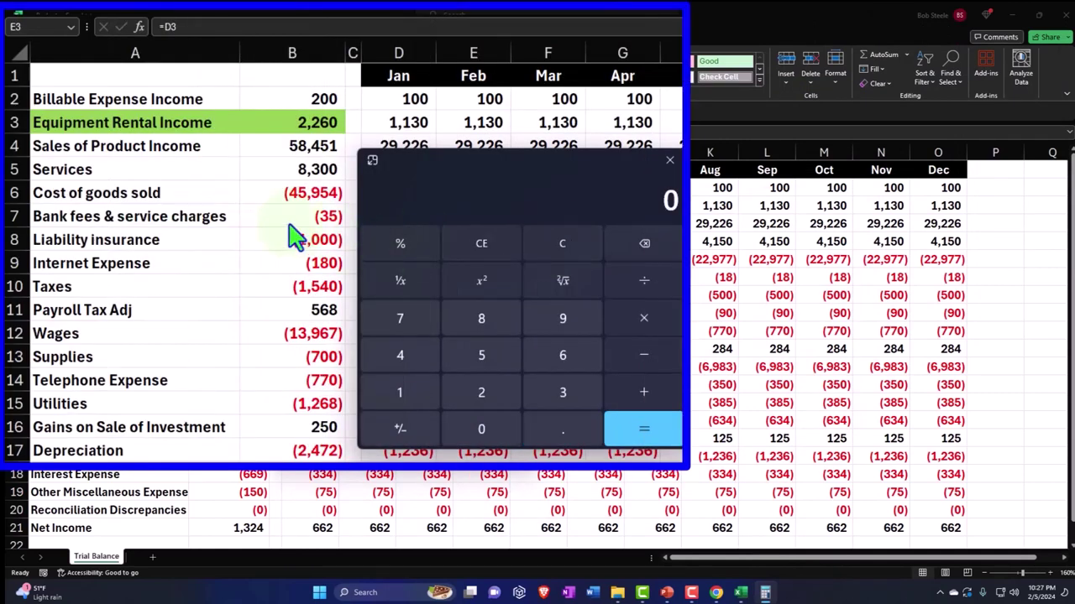
text(1130)
text(*0.05)
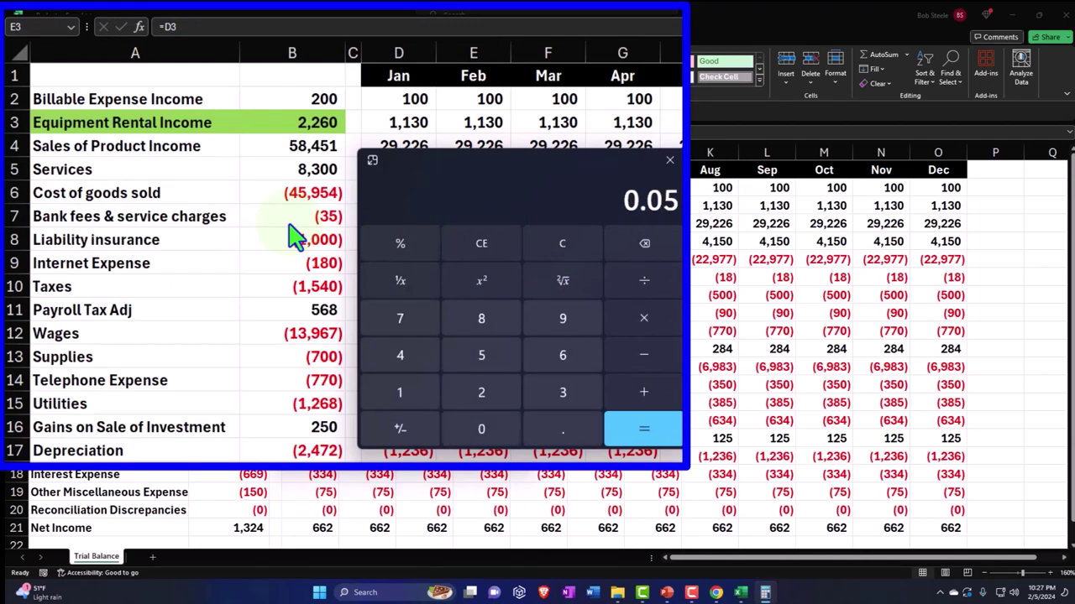
key(Return)
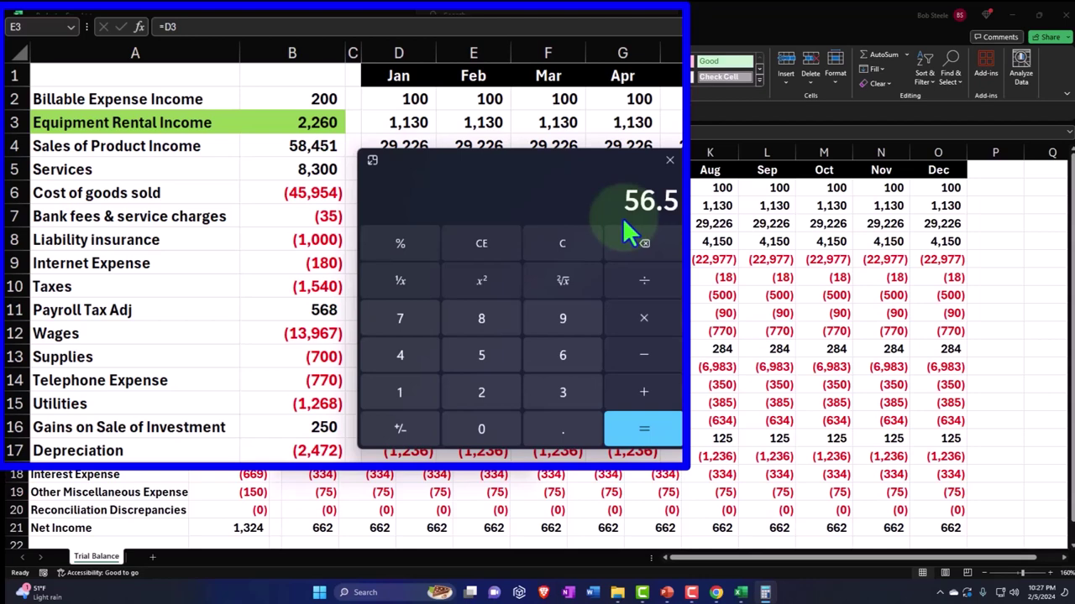
text(+1130)
key(Return)
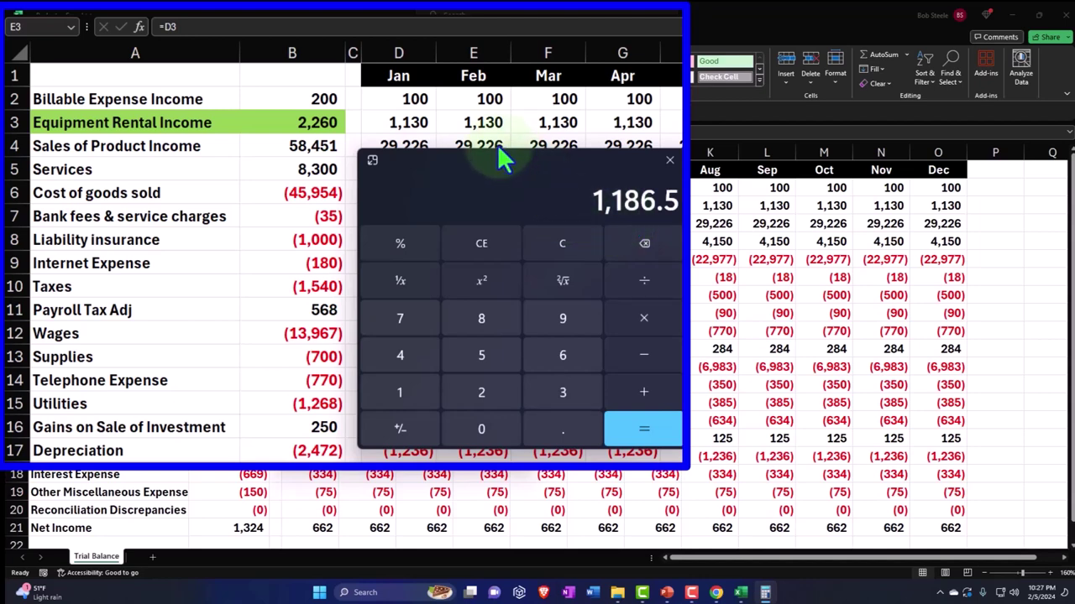
Clear and recalculate 1,130 × 1.05 = 1,186.5, then close Calculator
click(558, 245)
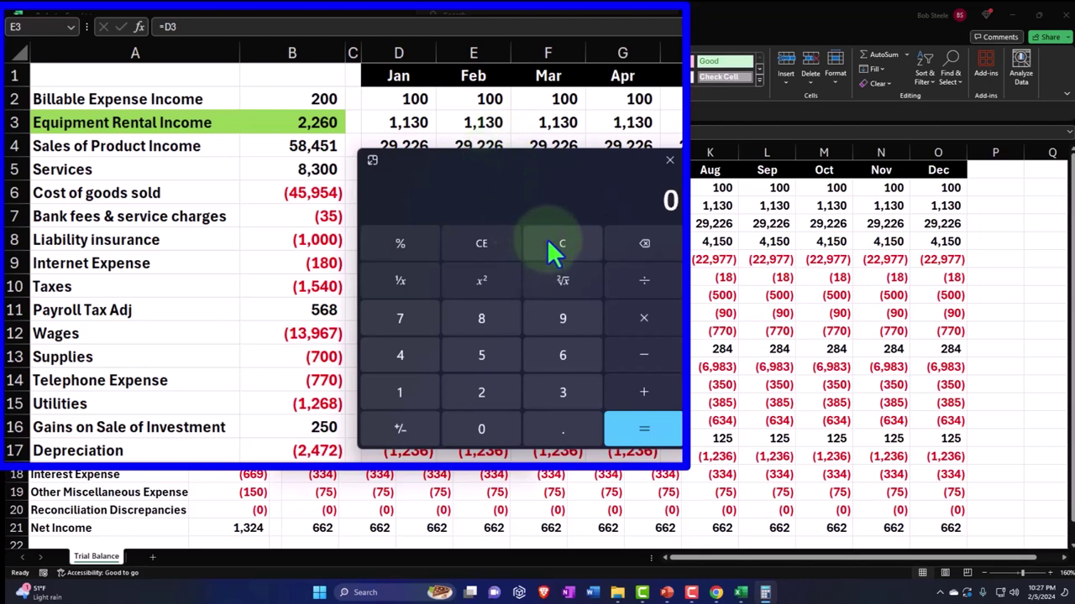
text(1130)
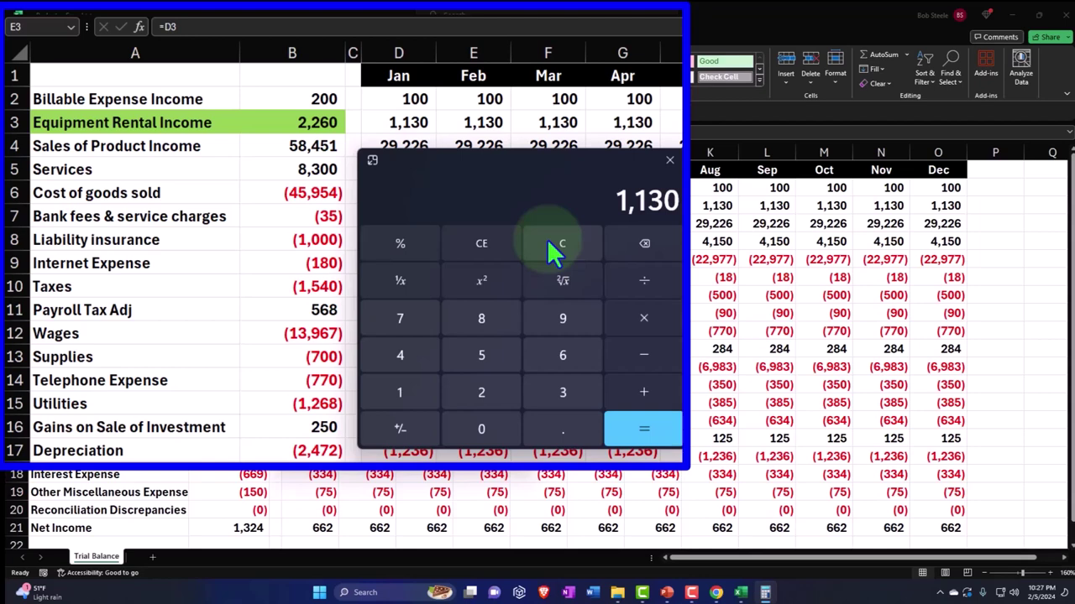
text(1.05)
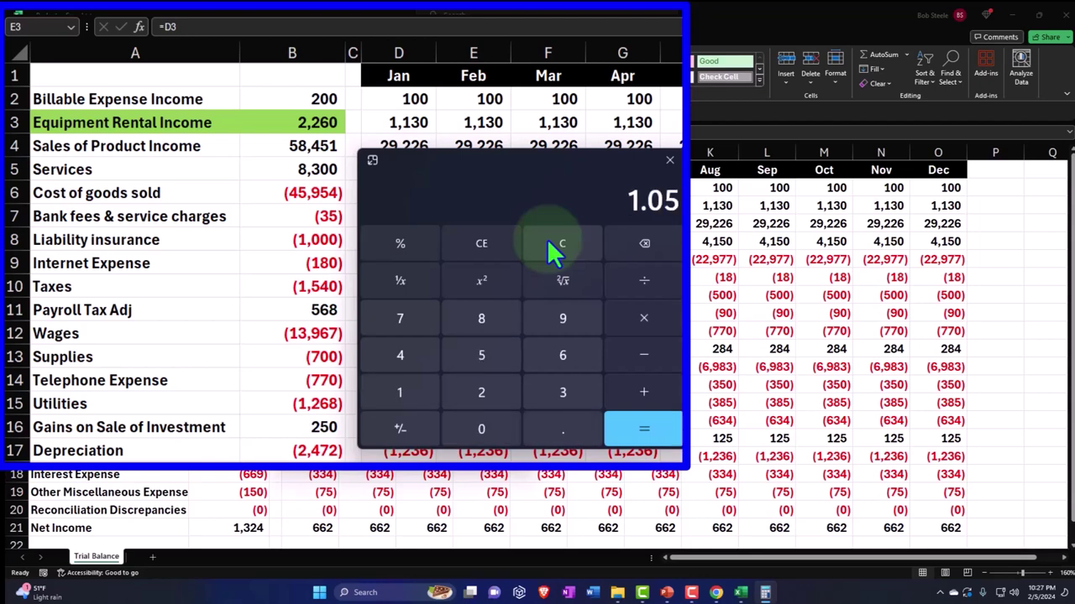
key(Return)
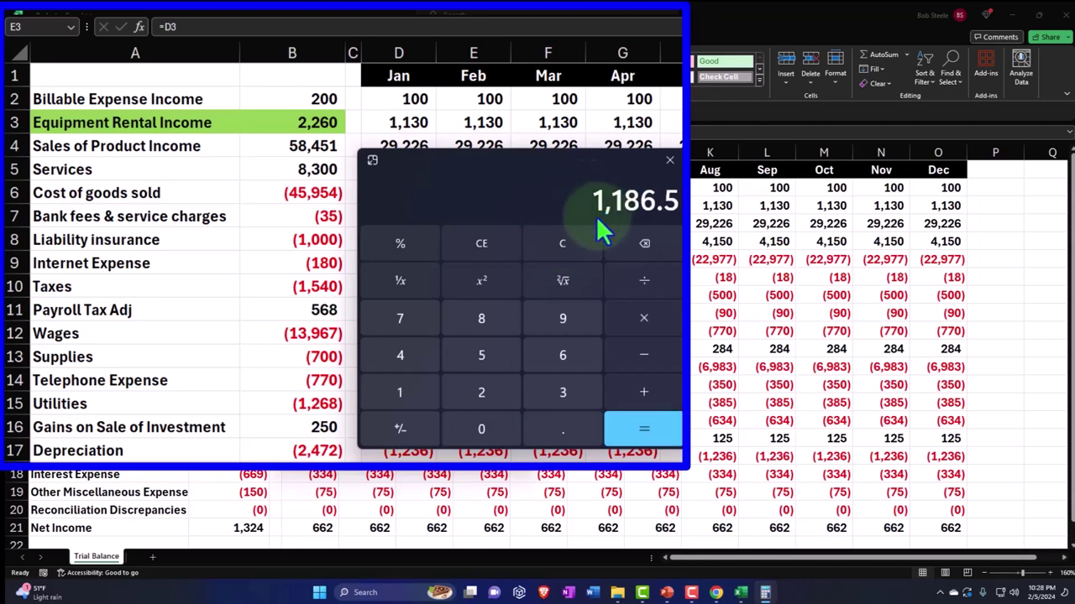
key(alt+F4)
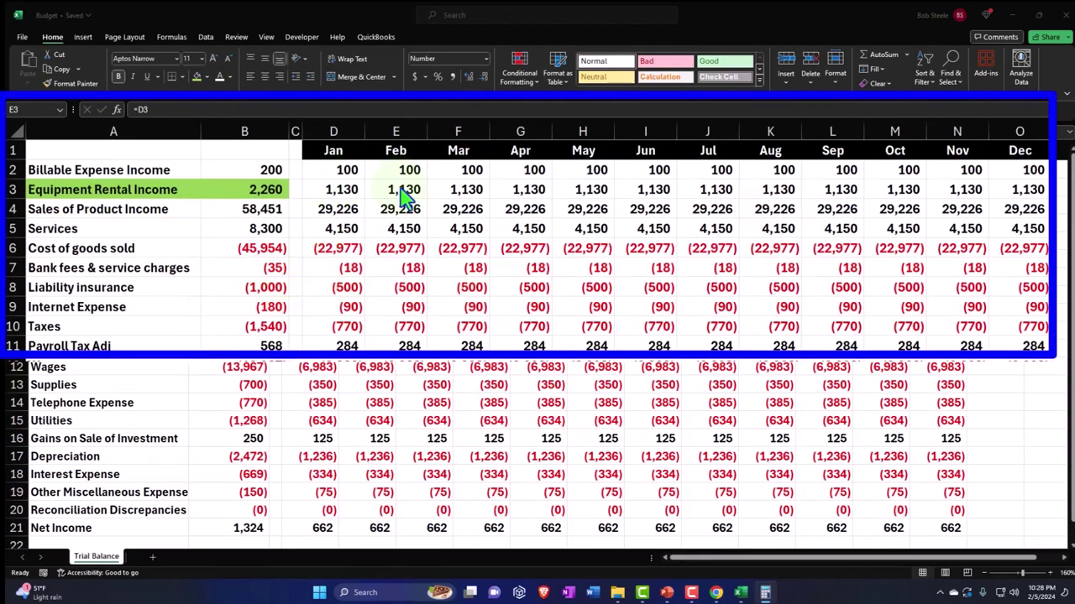
Change Feb rental in E3 to =D3*1.05 and fill it across to Dec in O3
click(402, 190)
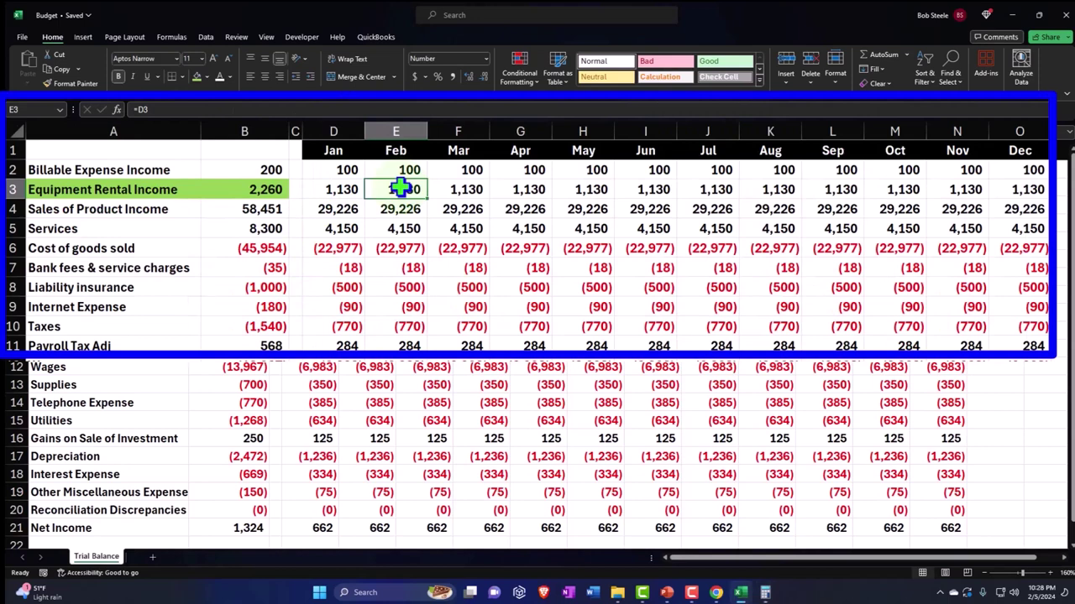
double_click(403, 190)
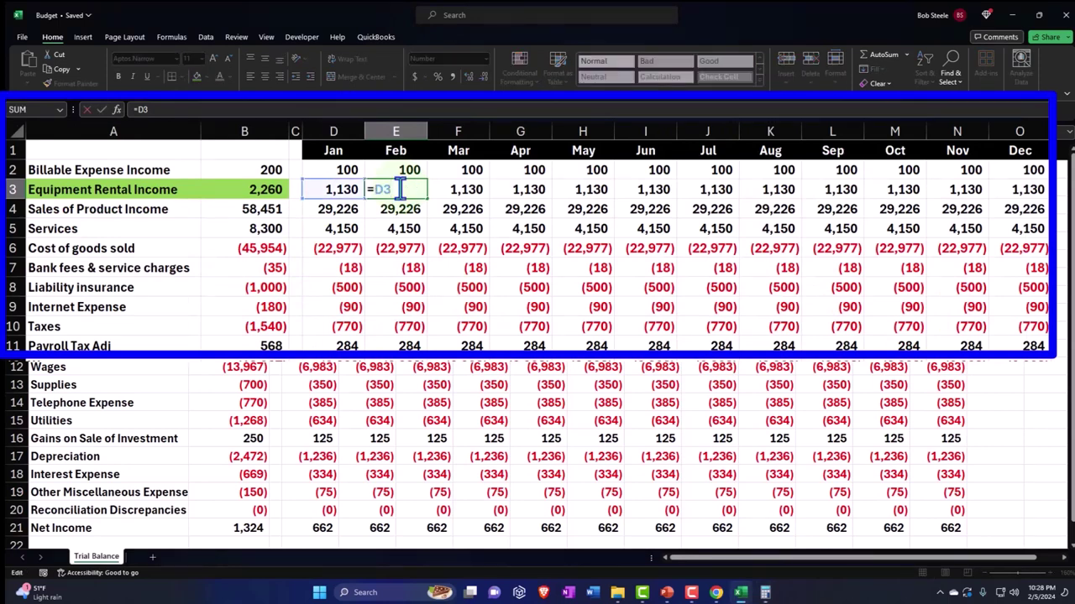
text(=)
key(BackSpace)
text(*1.05)
key(Return)
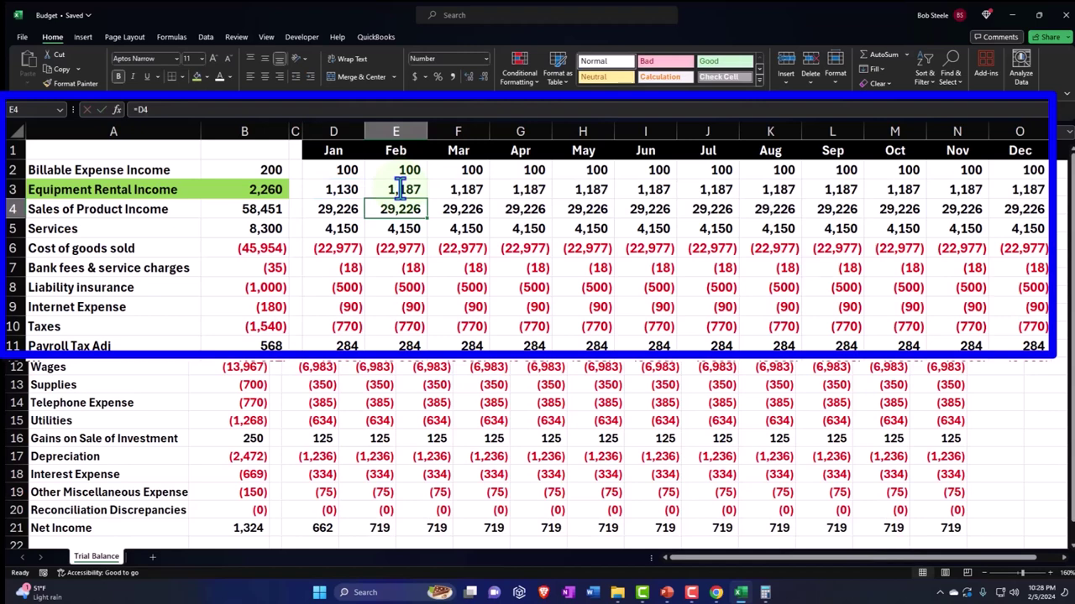
click(401, 189)
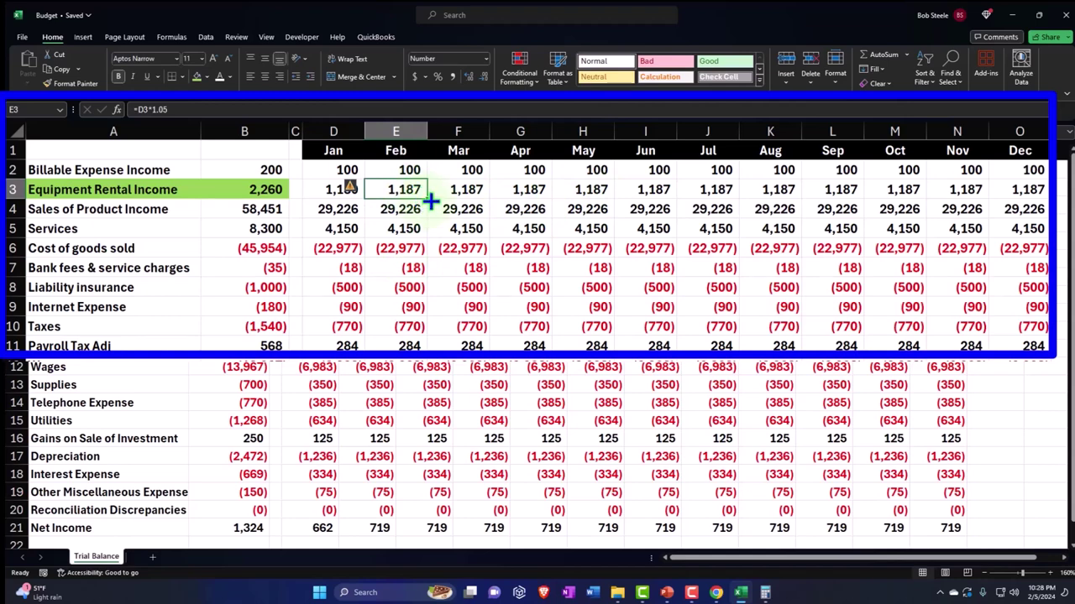
drag(430, 202, 1034, 199)
click(458, 153)
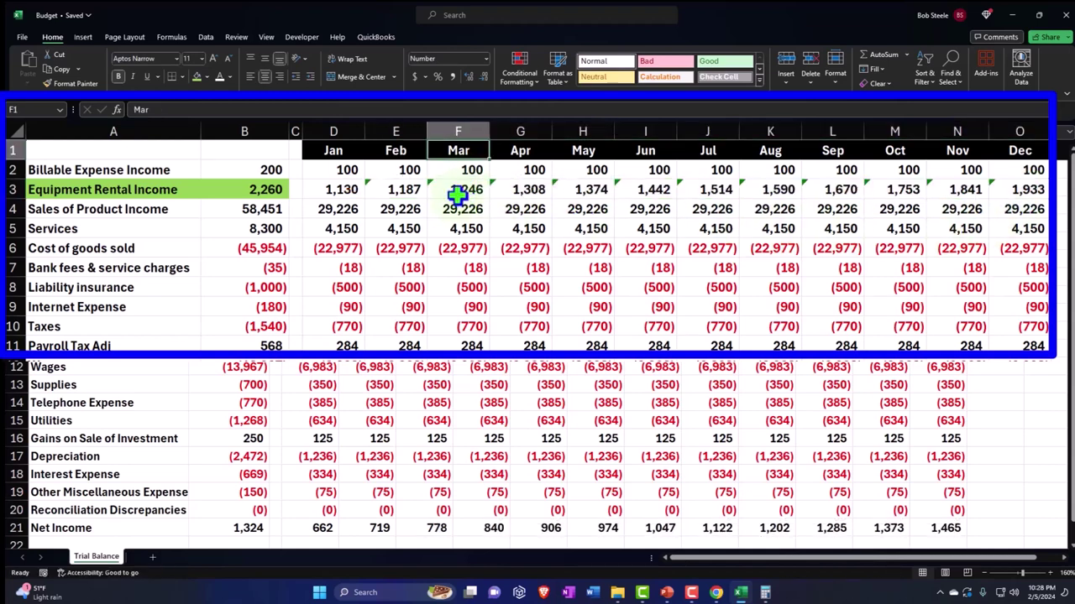
Inspect the Mar, Apr and May rental formulas in F3, G3 and H3, then reselect F3
double_click(458, 190)
key(Return)
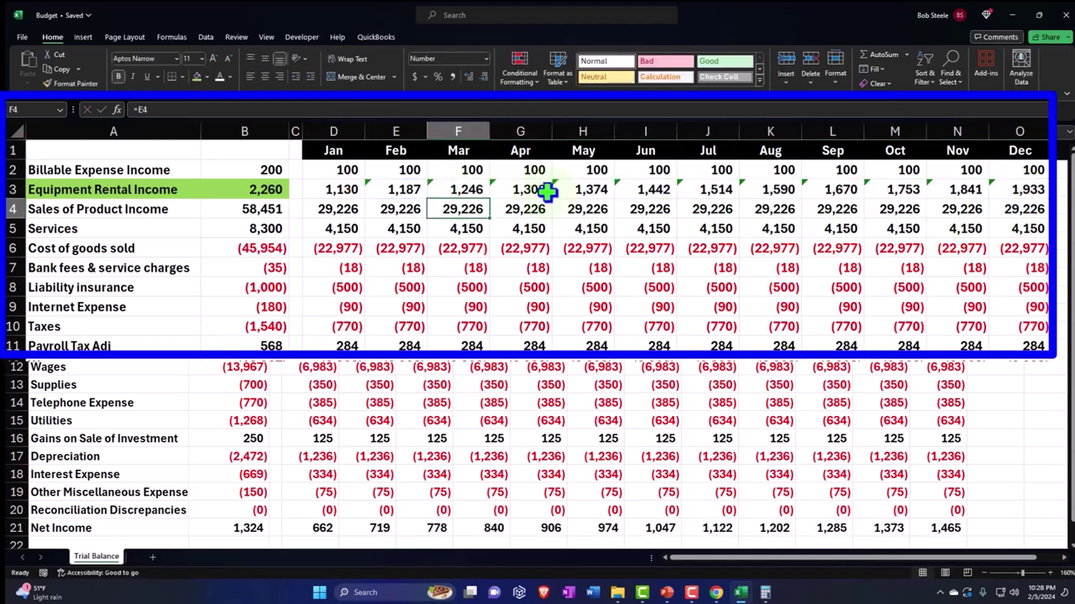
double_click(537, 191)
key(Return)
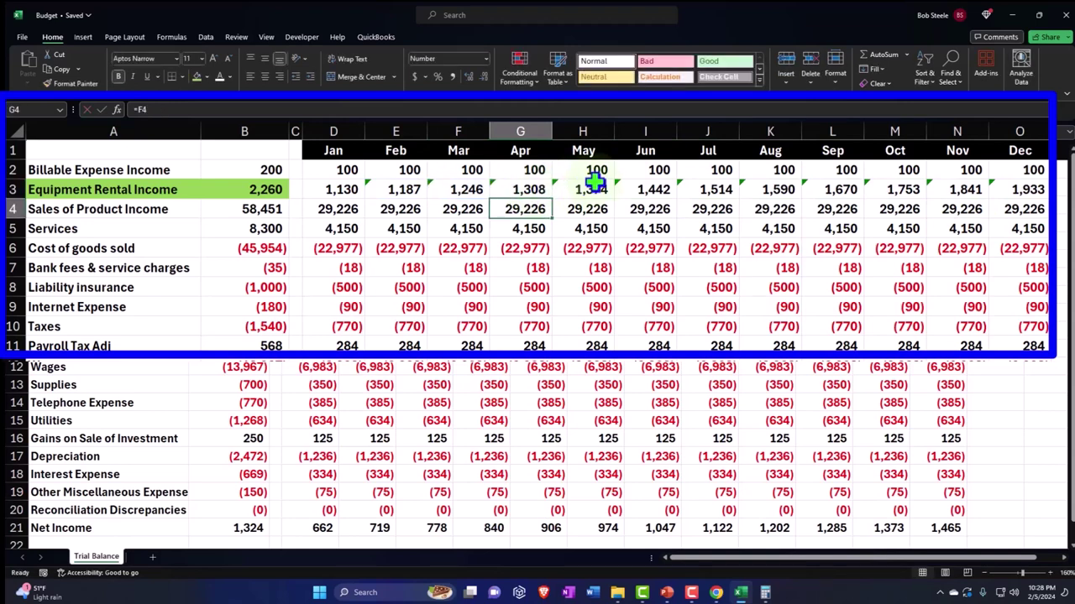
double_click(597, 190)
key(Return)
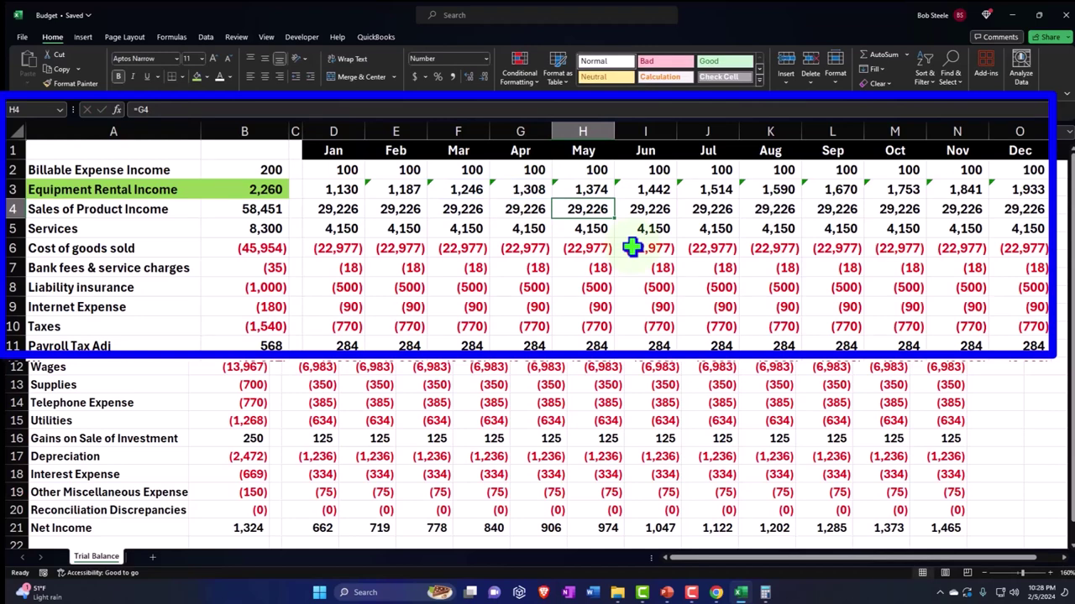
key(Left)
key(Up)
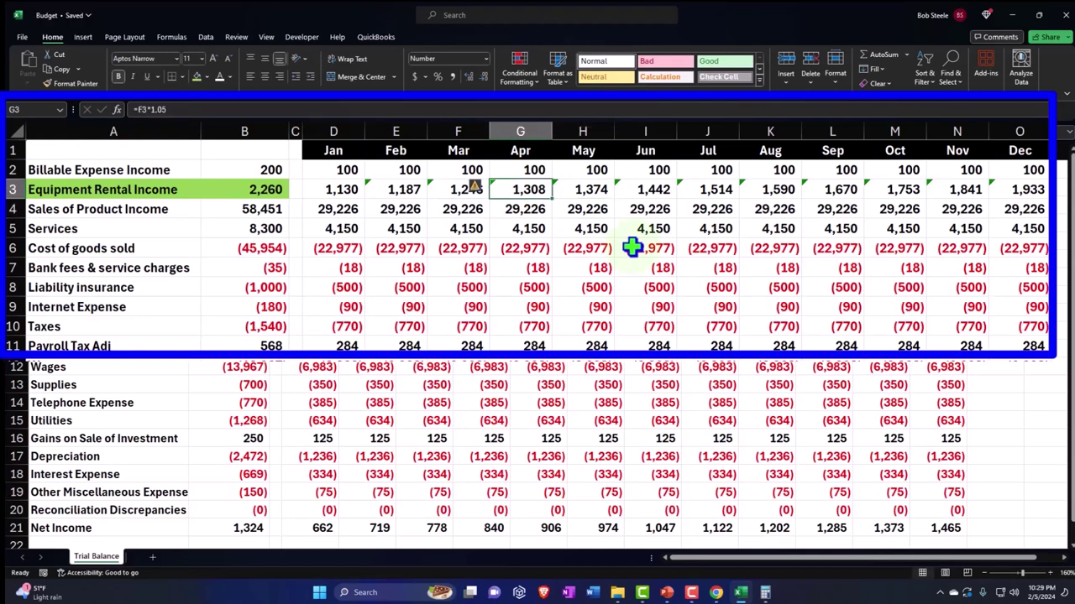
click(538, 329)
click(441, 187)
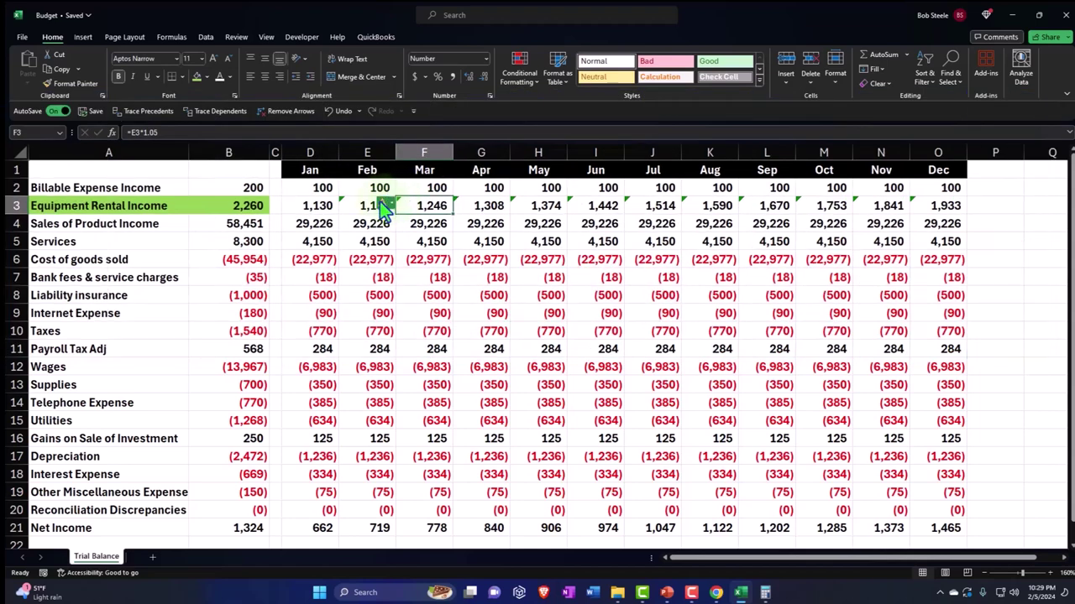
Select the Feb–Dec rental cells E3:O3 and choose Ignore Error on the inconsistent-formula warnings
click(386, 206)
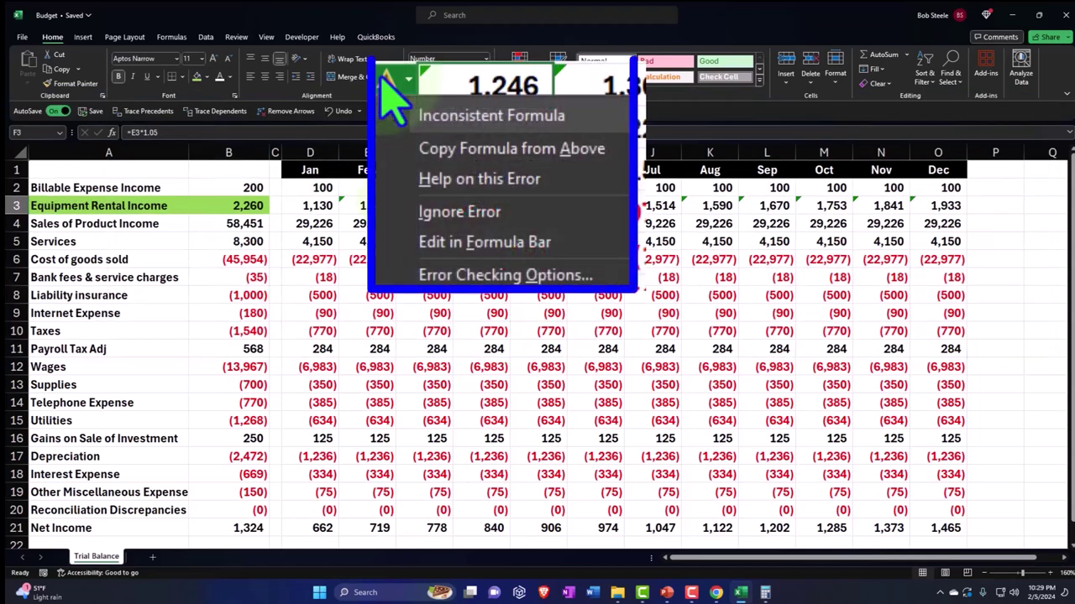
click(337, 227)
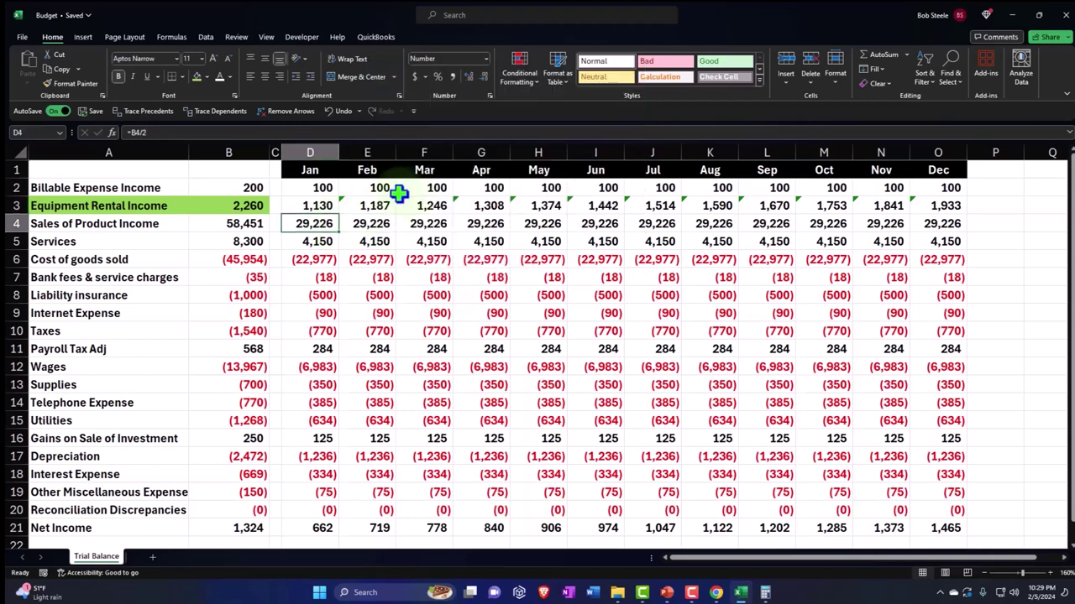
click(360, 205)
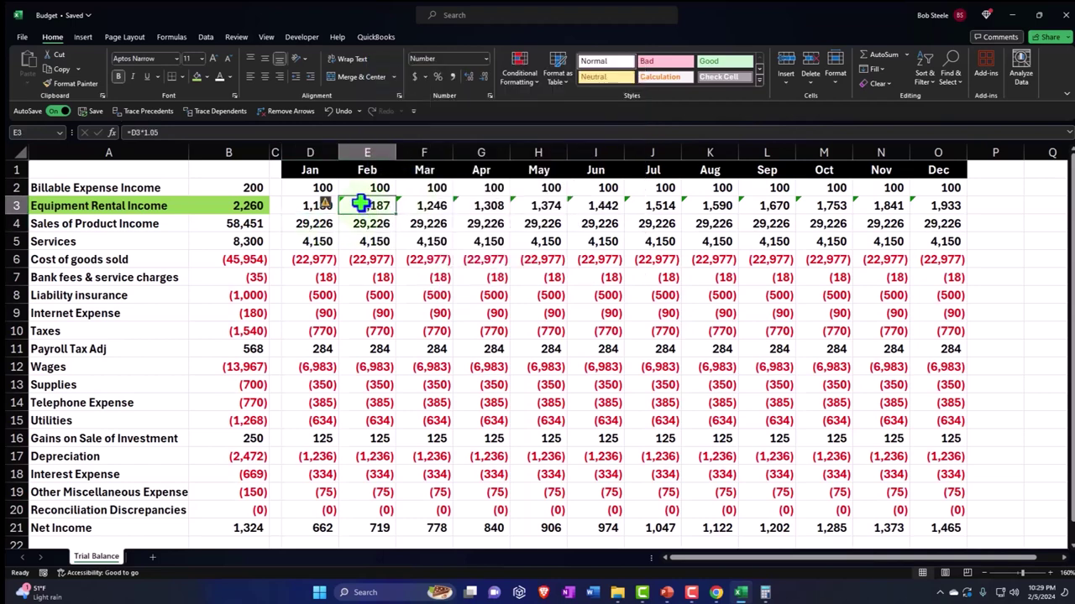
drag(360, 205, 943, 204)
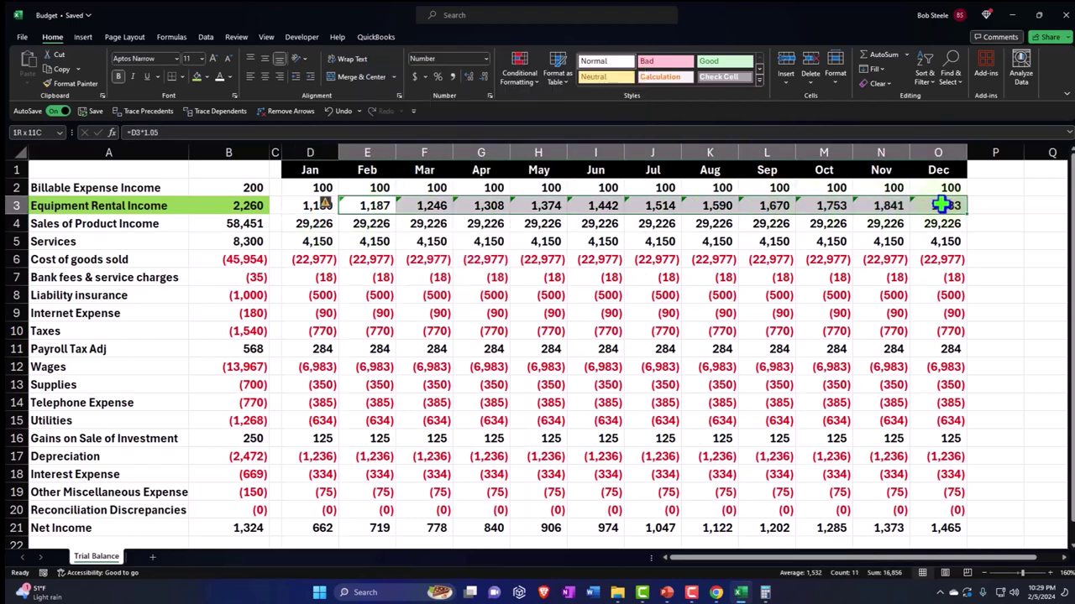
click(333, 204)
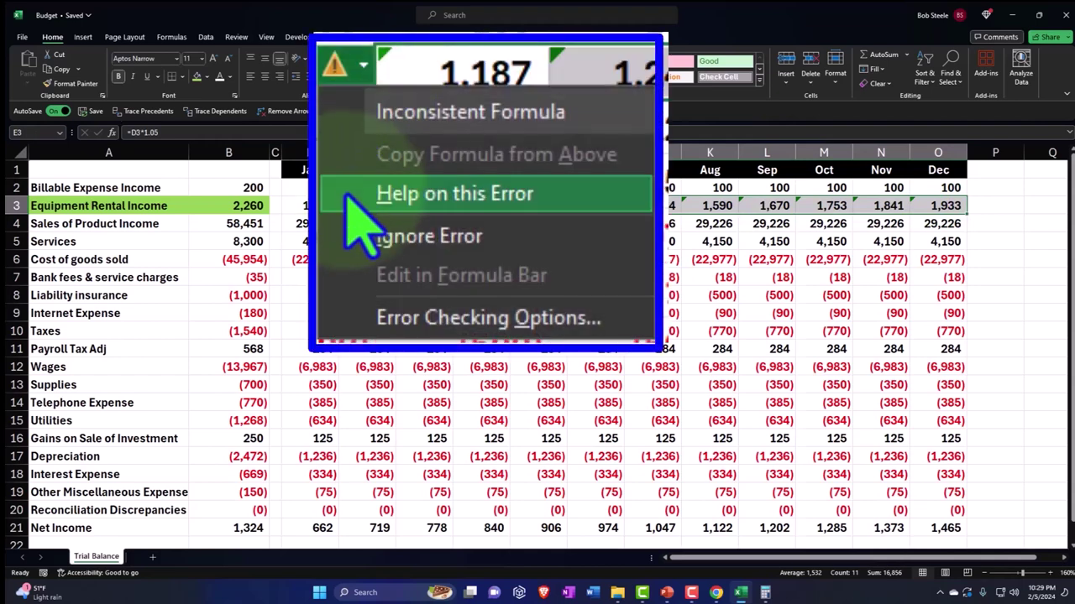
click(378, 244)
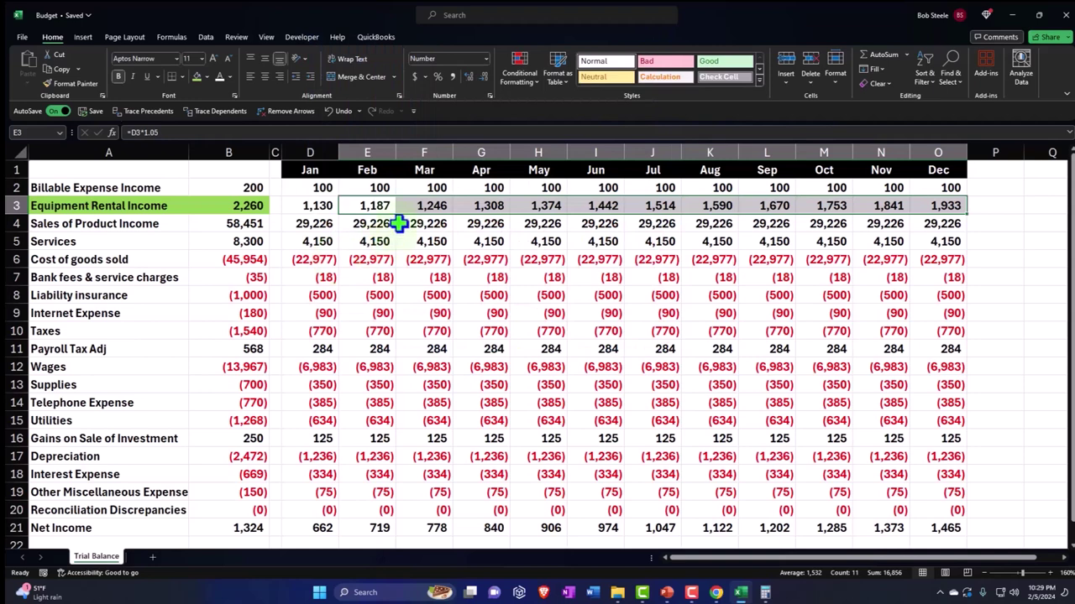
click(397, 220)
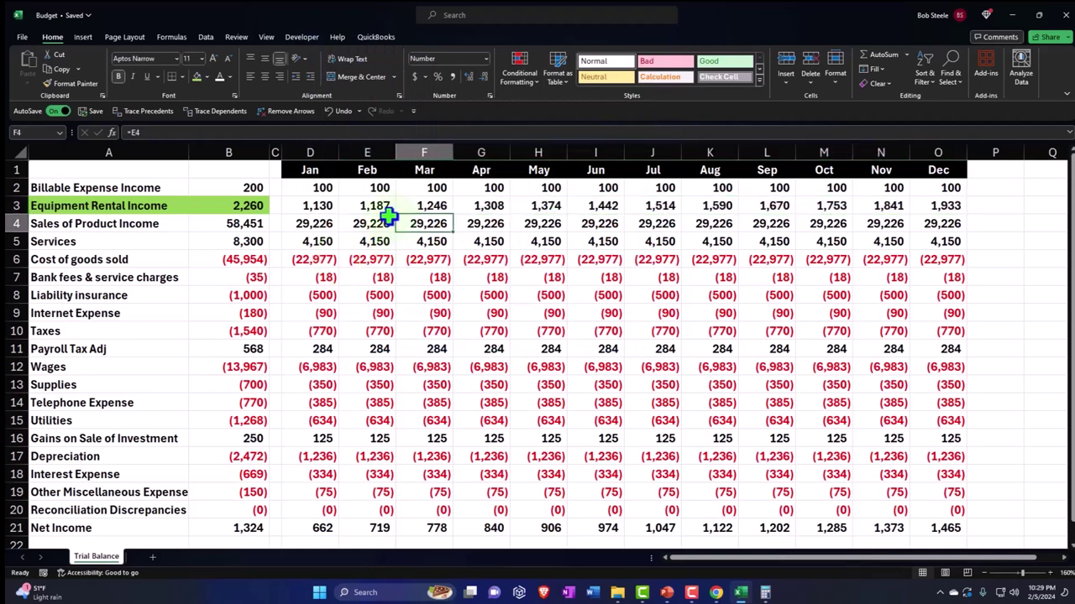
Add a 'Total' header in P1 with the Dec header's black formatting
click(995, 171)
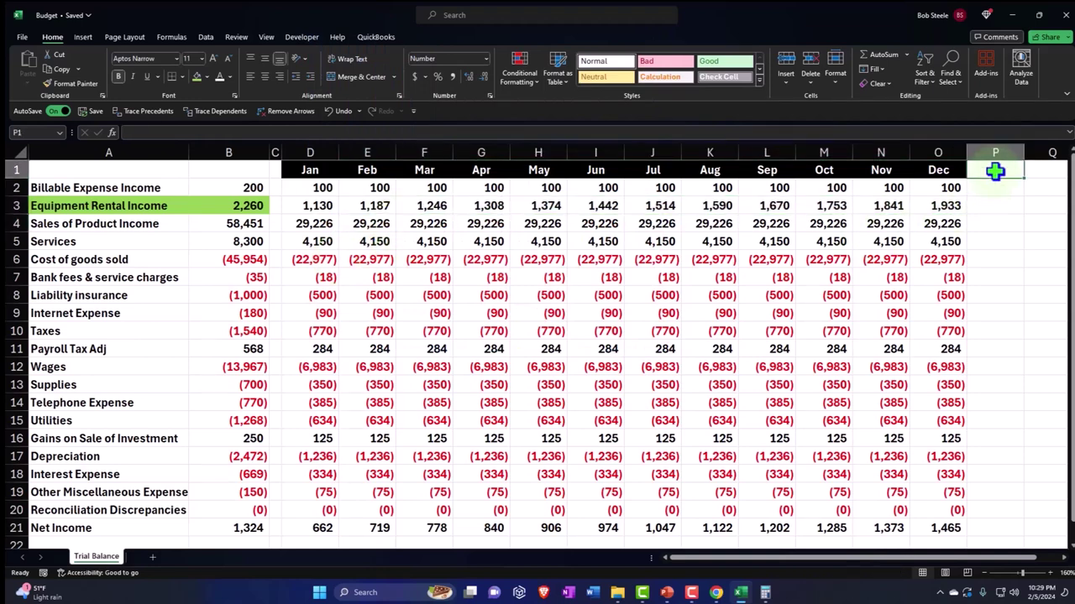
text(Total)
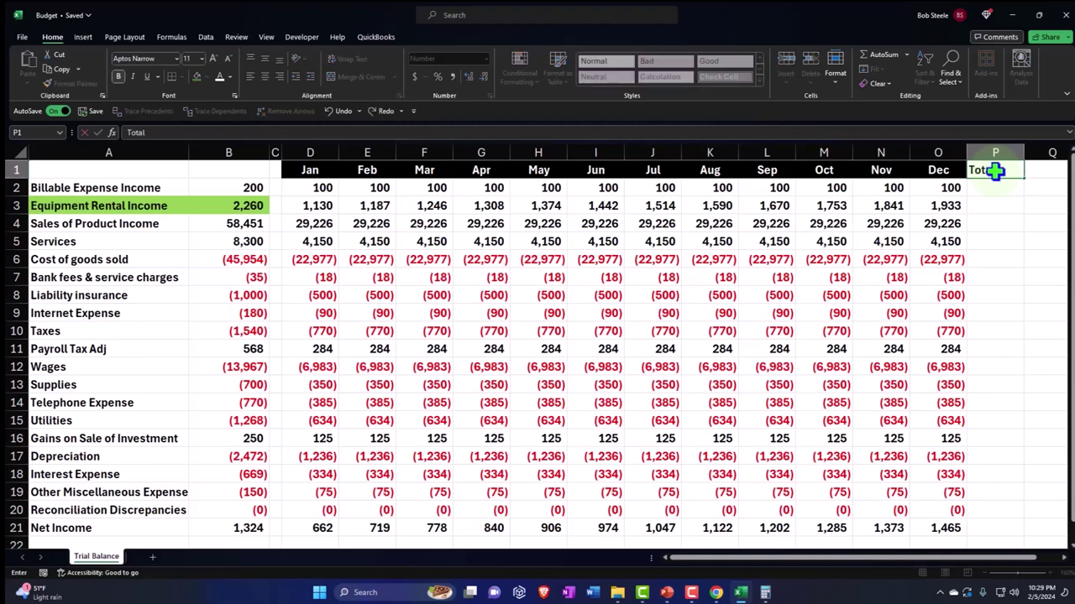
key(ctrl+Return)
key(Left)
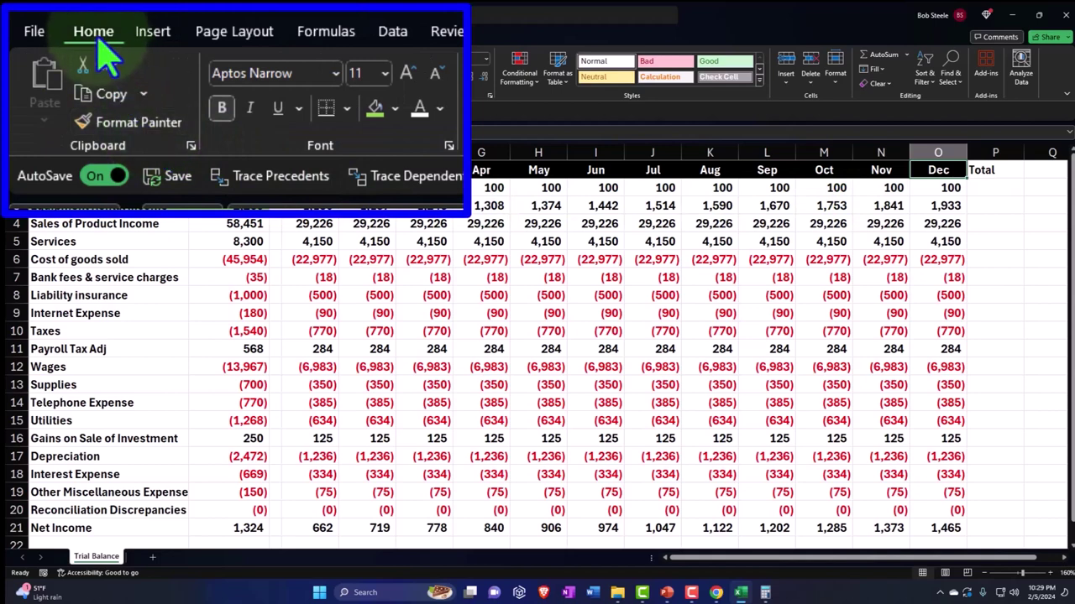
click(63, 84)
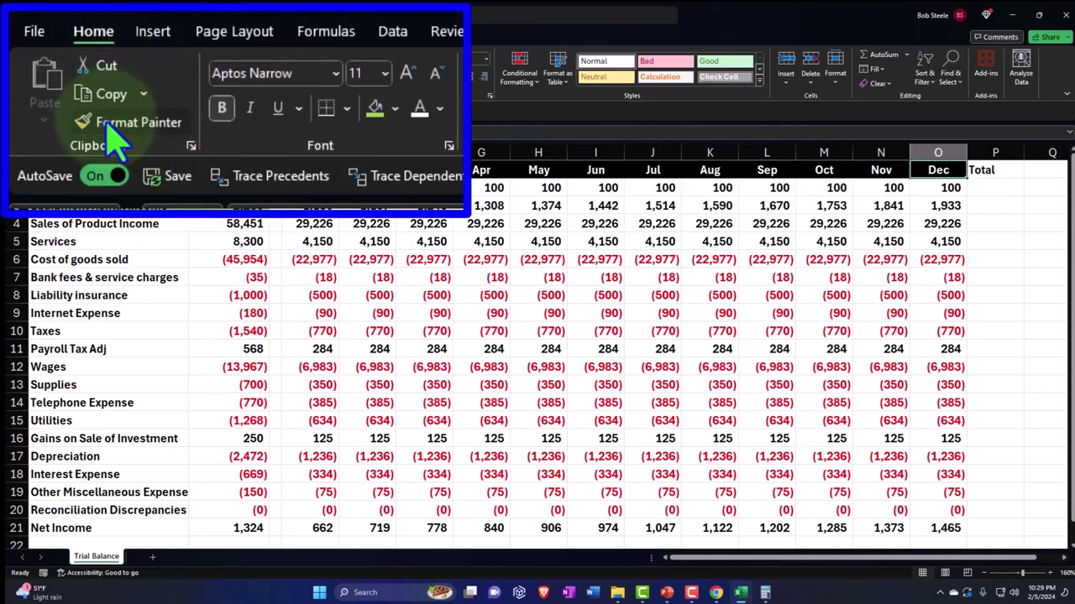
click(991, 170)
Enter a SUM of row 2's months in P2 and fill it down to row 20
click(995, 187)
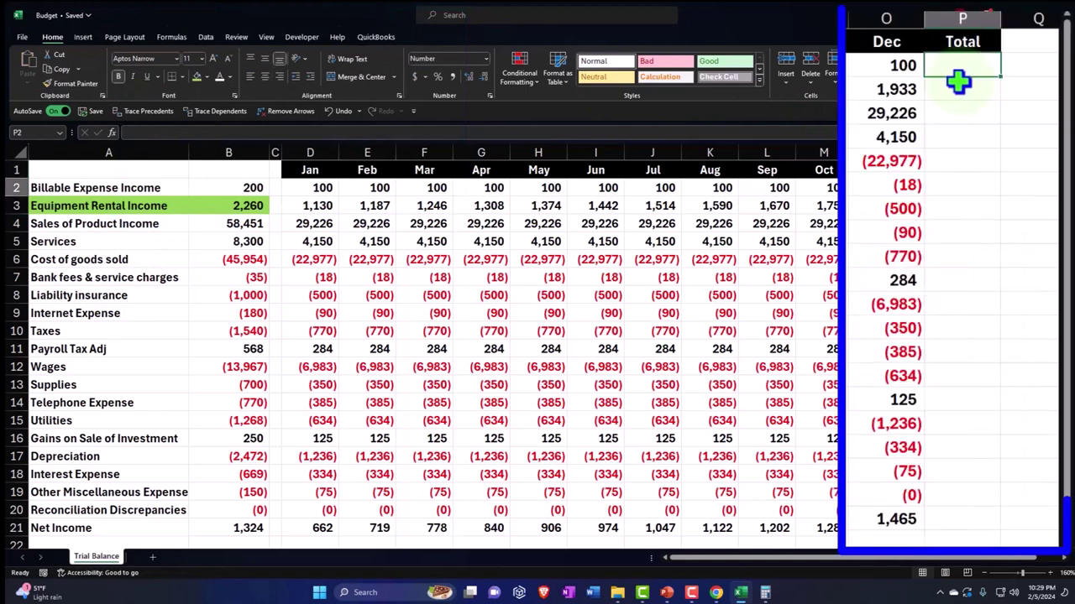
text(=sum)
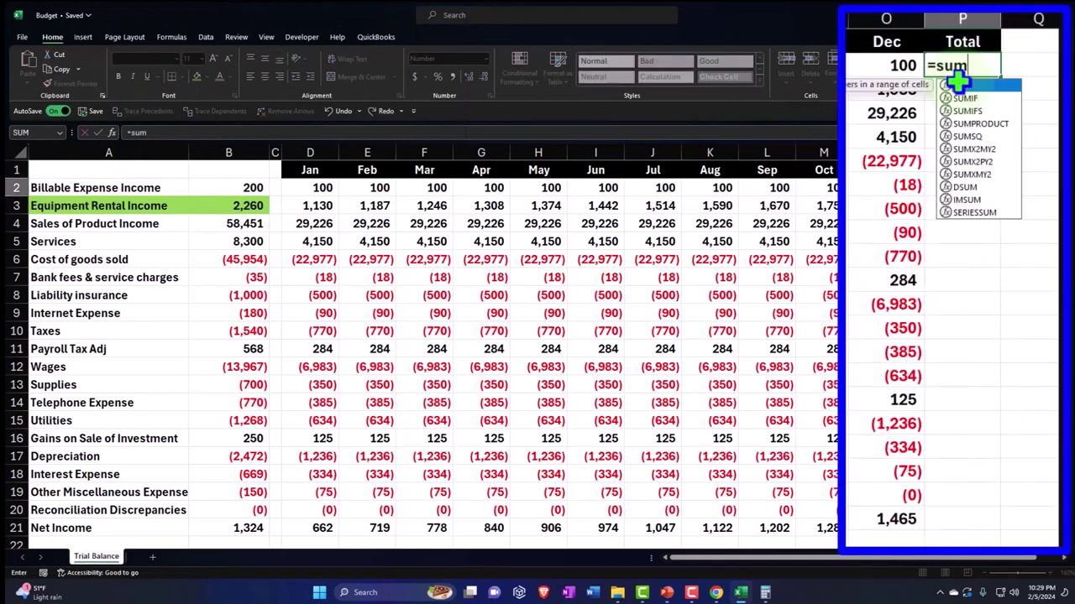
text(()
key(Left)
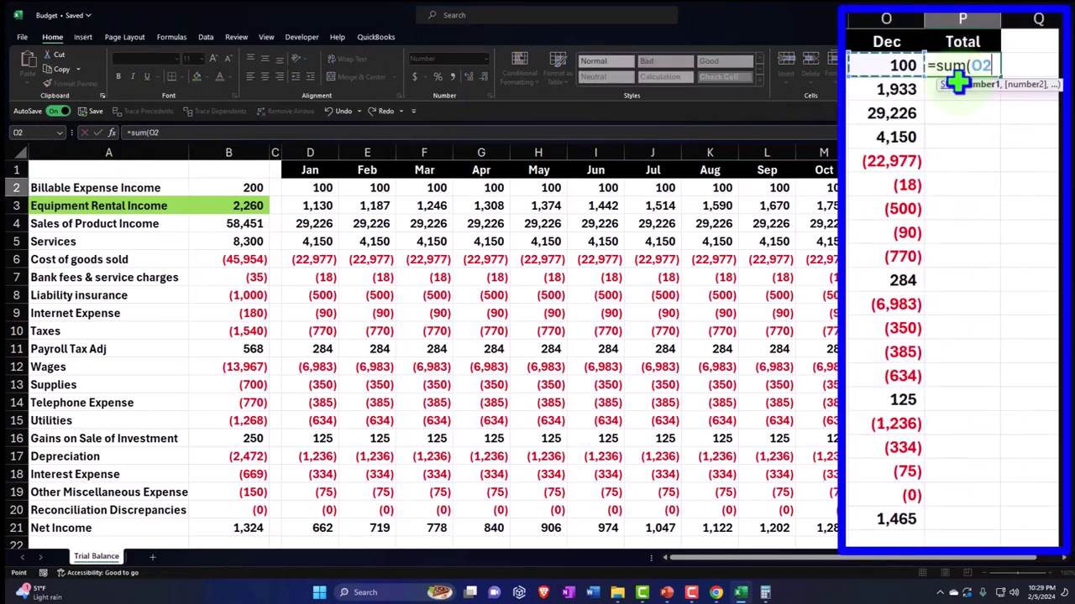
key(shift+Left)
key(shift+Left)
key(shift+Left)
key(shift+Left)
key(shift+Left)
key(shift+Left)
key(shift+Left)
key(shift+Left)
key(shift+Left)
key(shift+Left)
key(shift+Left)
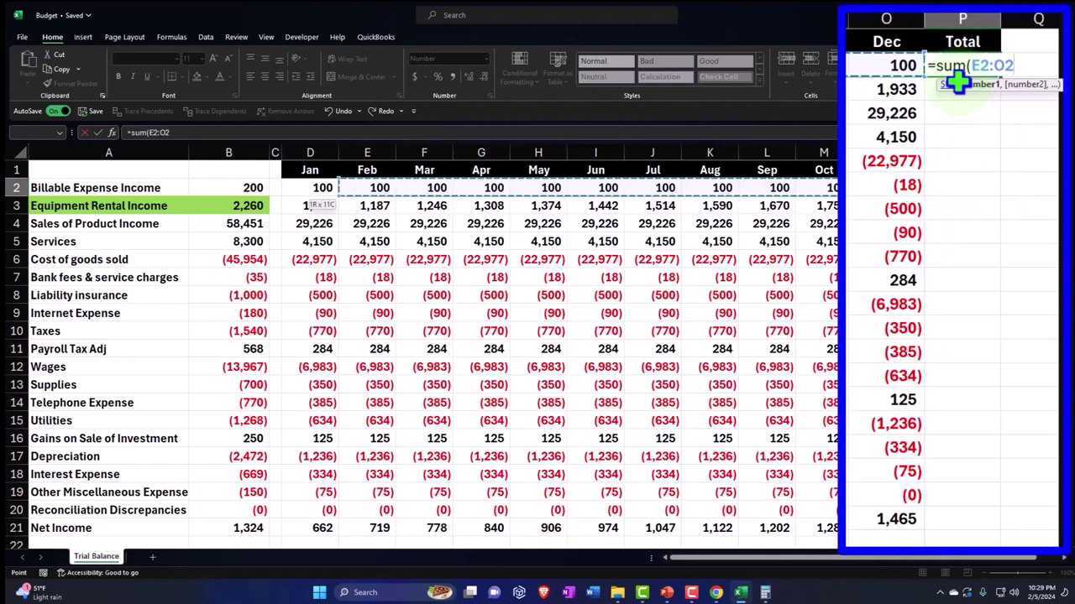
key(ctrl+Return)
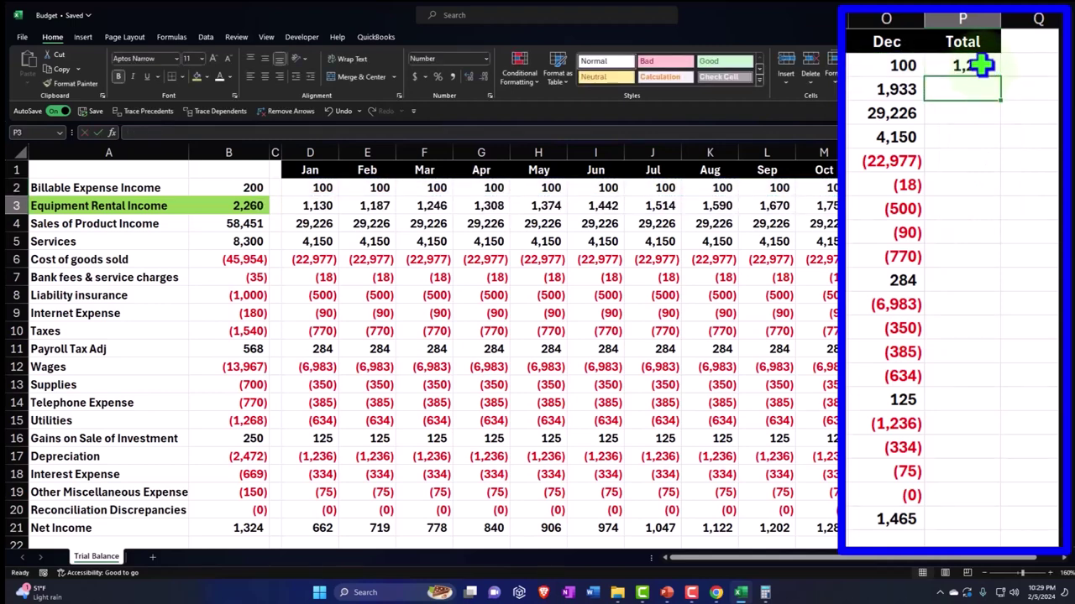
drag(1001, 80, 978, 503)
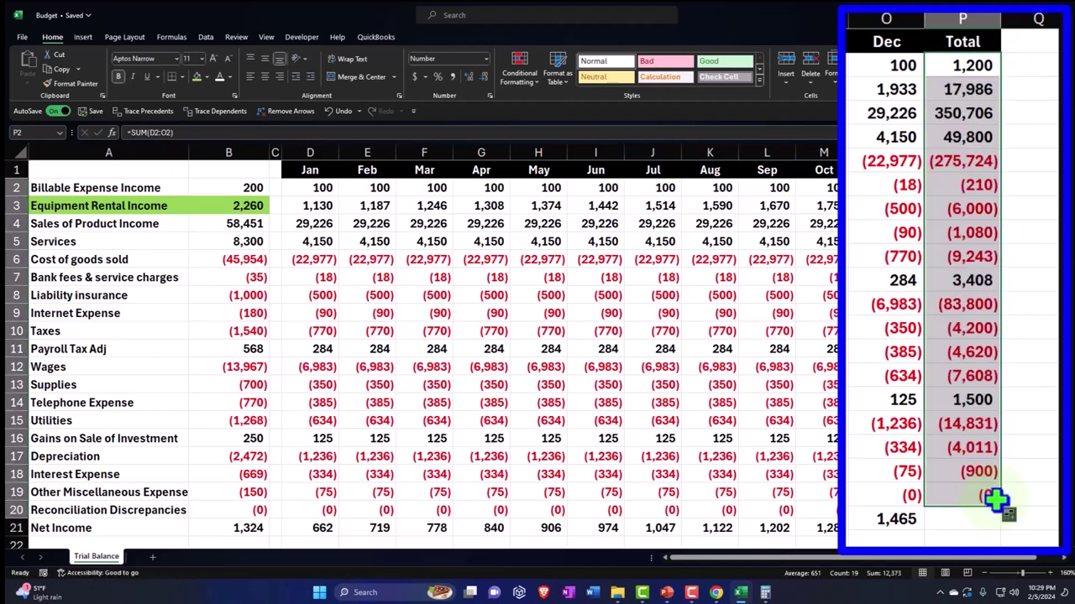
Copy the Net Income SUM into P21 for 12,373 and verify P3's =SUM(D3:O3)
click(911, 523)
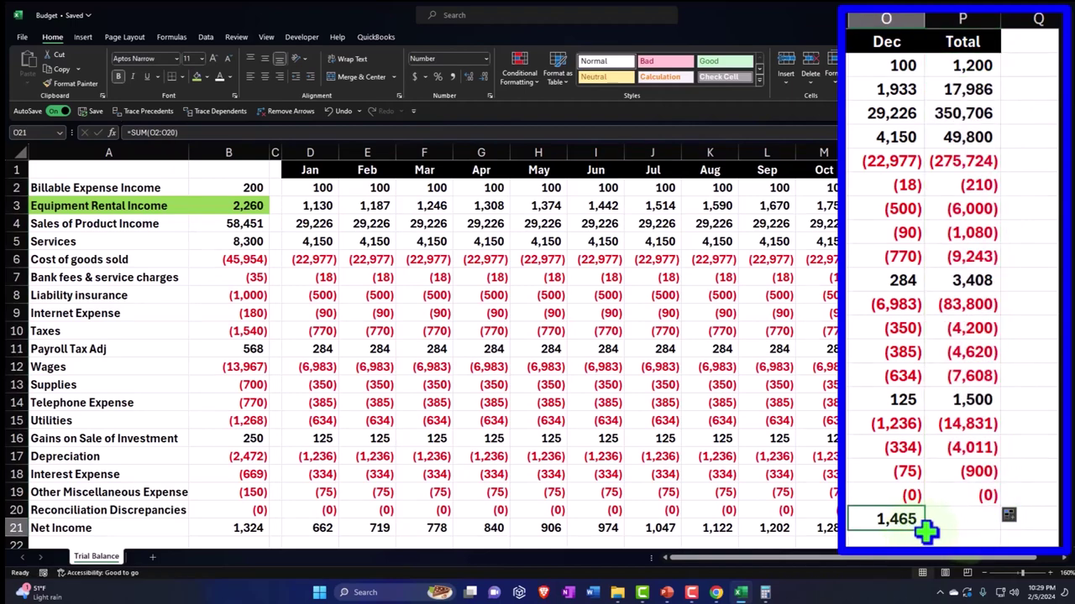
drag(924, 530, 968, 533)
double_click(970, 521)
key(Return)
scroll(949, 461, up, 1)
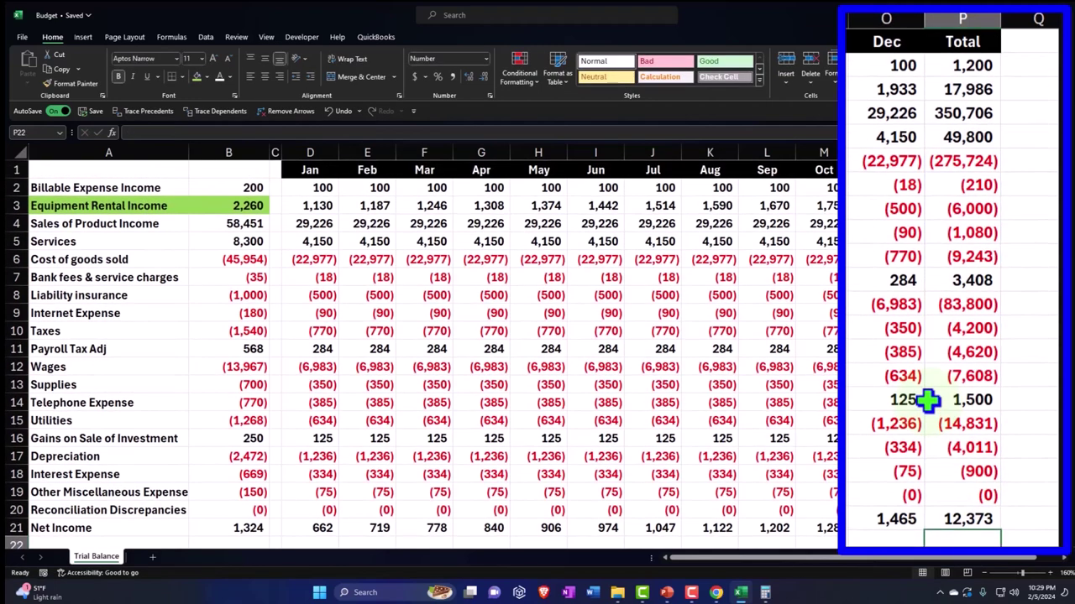
double_click(947, 87)
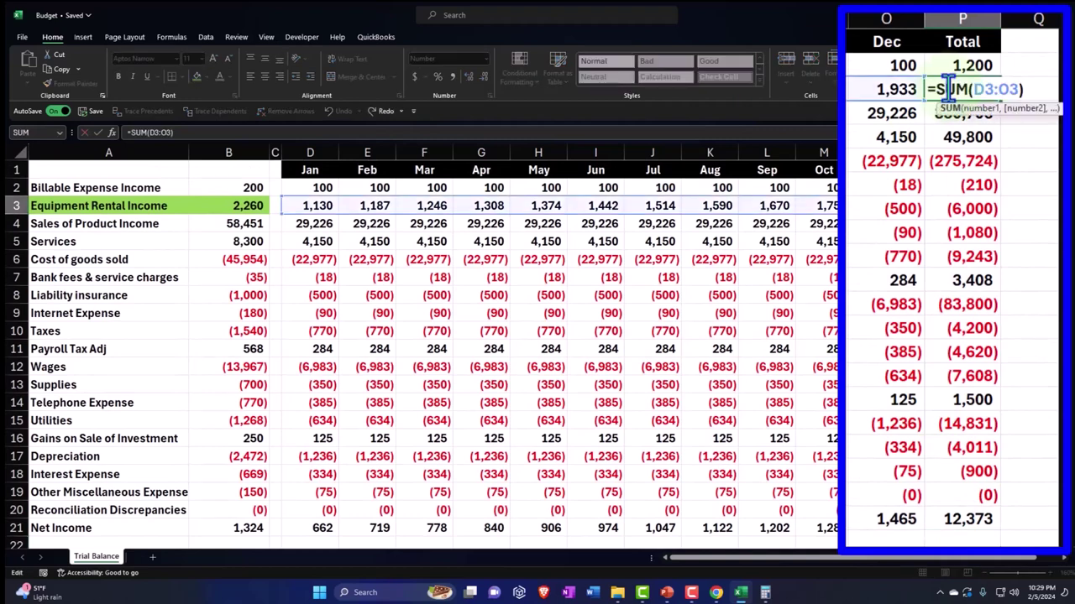
key(Return)
click(947, 86)
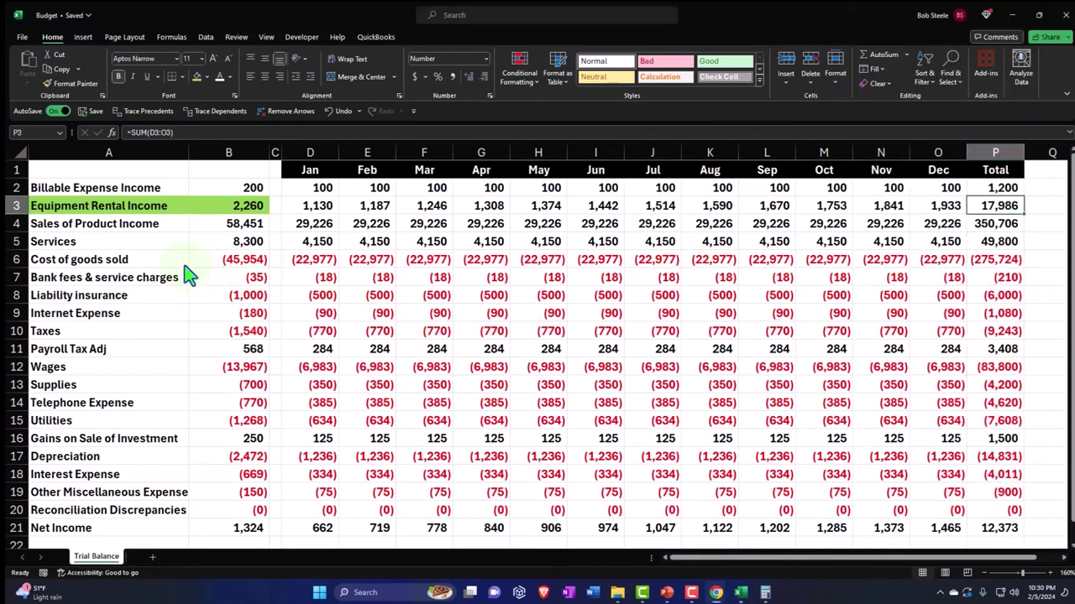
Highlight the Sales of Product Income label and amount green and narrow column B
drag(101, 224, 203, 223)
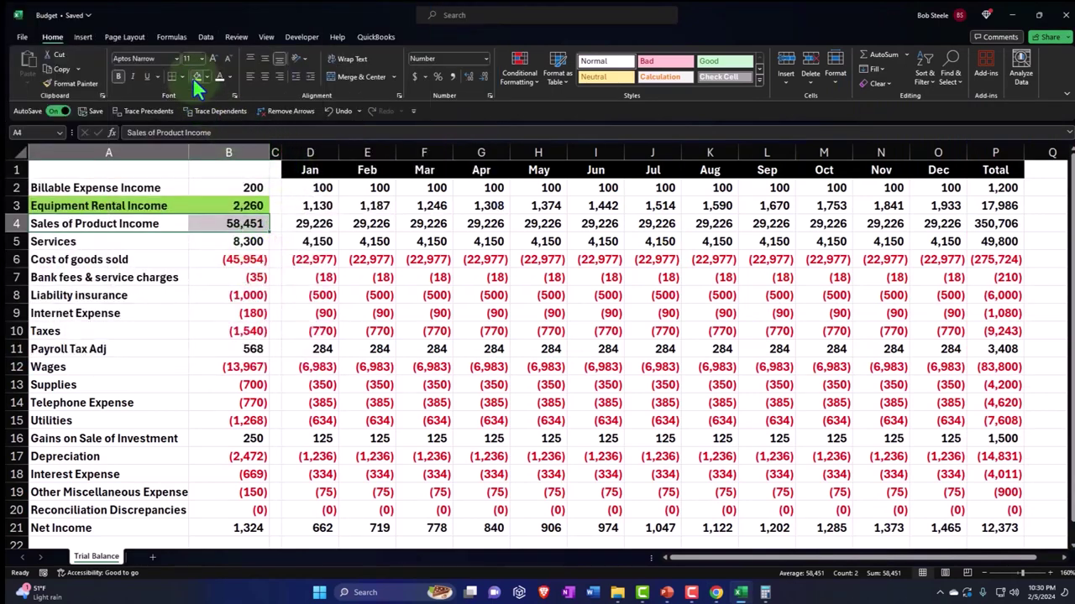
click(196, 77)
click(242, 295)
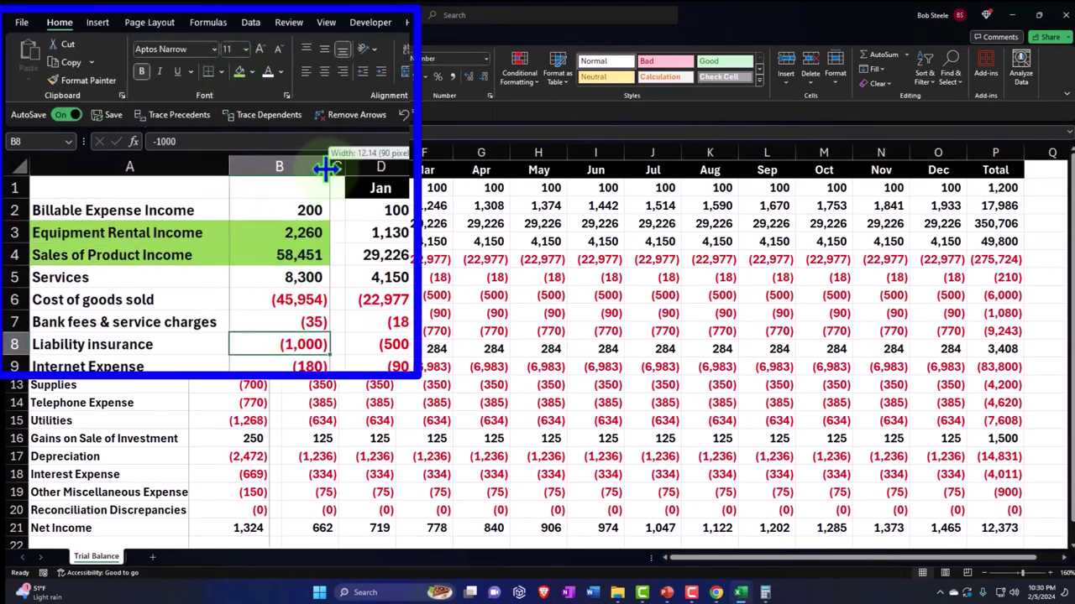
drag(327, 170, 240, 152)
Enter =D4*1.10 in Feb sales, fill it across to Dec, and check the 624,966 total in P4
click(215, 223)
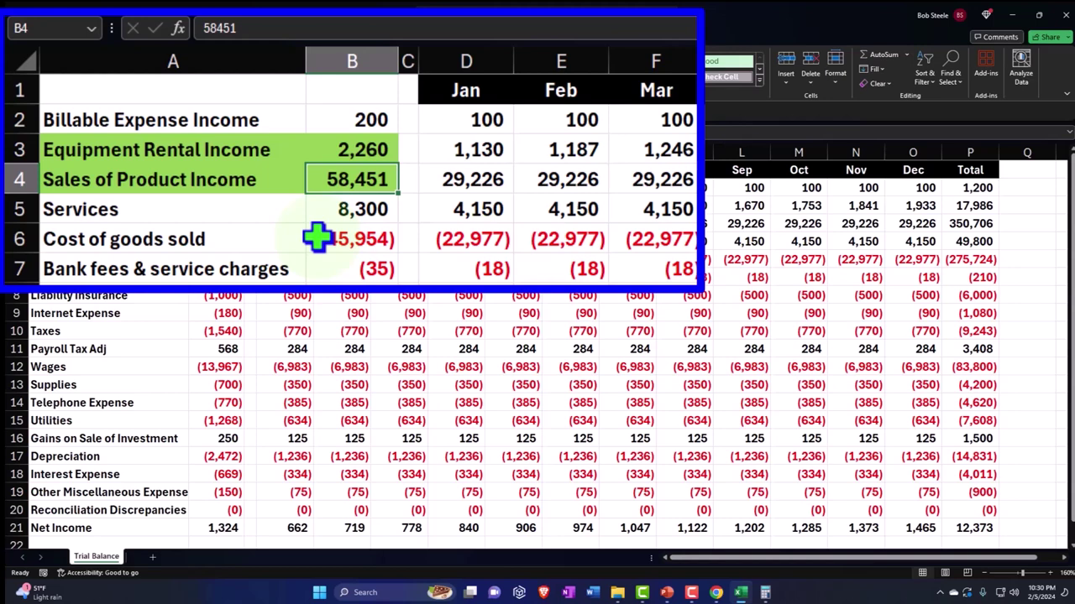
key(Right)
key(Right)
key(Right)
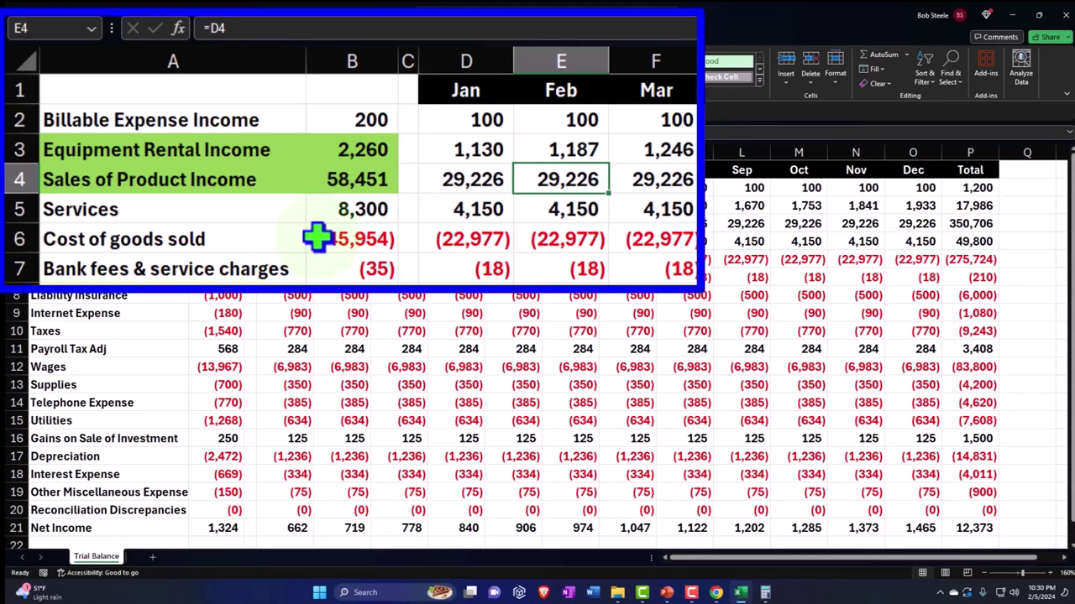
text(=)
key(Left)
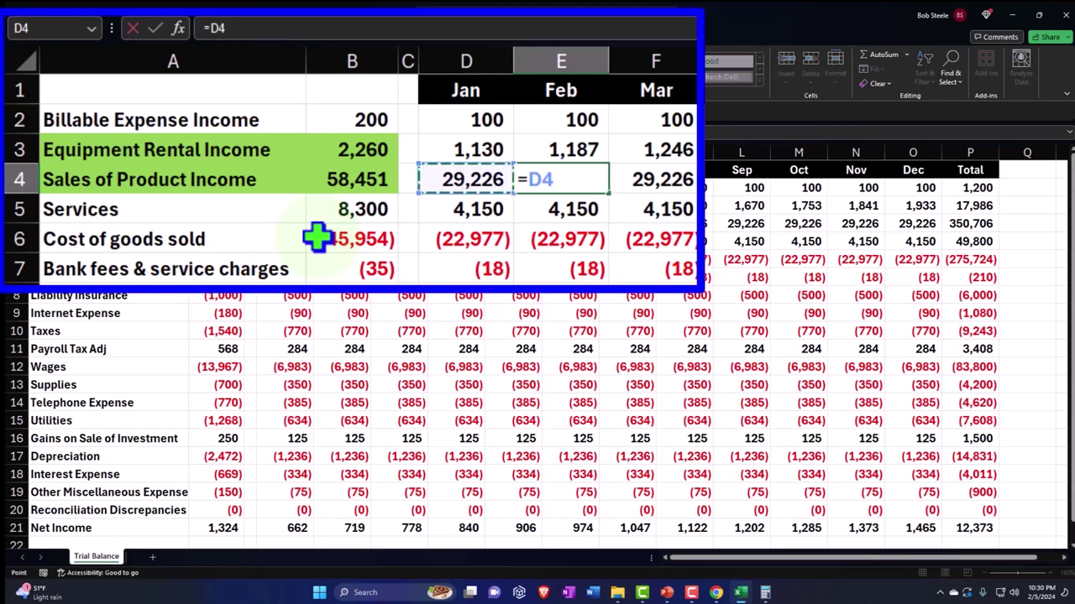
text(*)
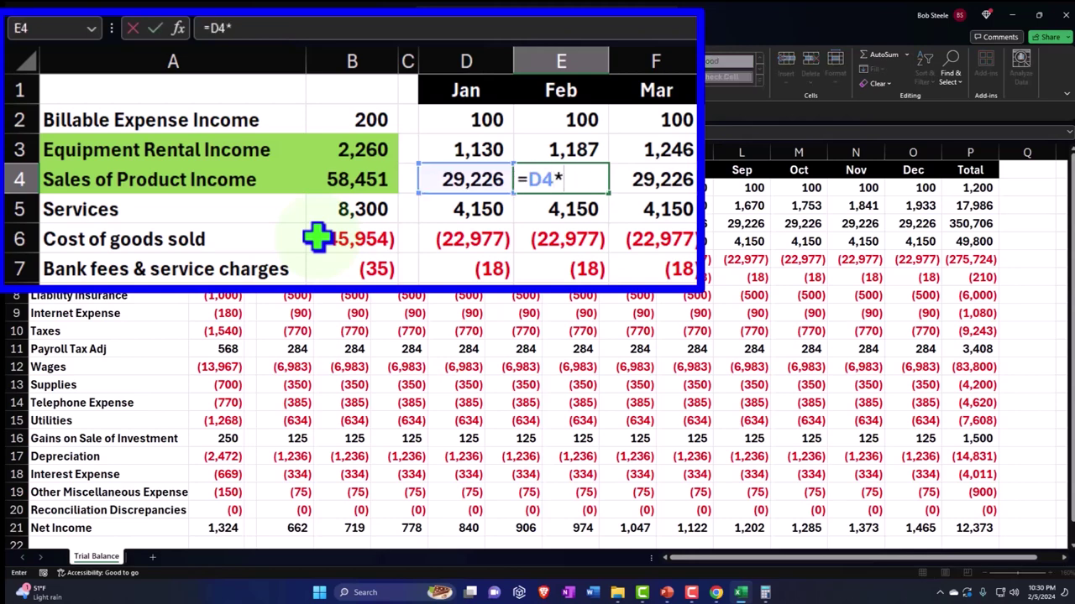
text(1.10)
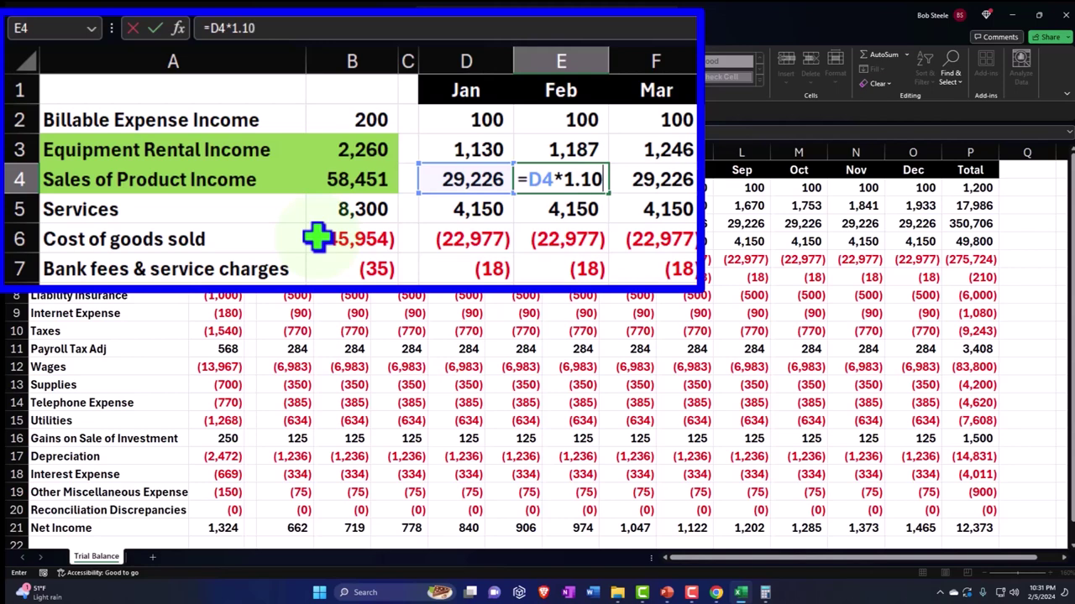
key(Return)
key(Up)
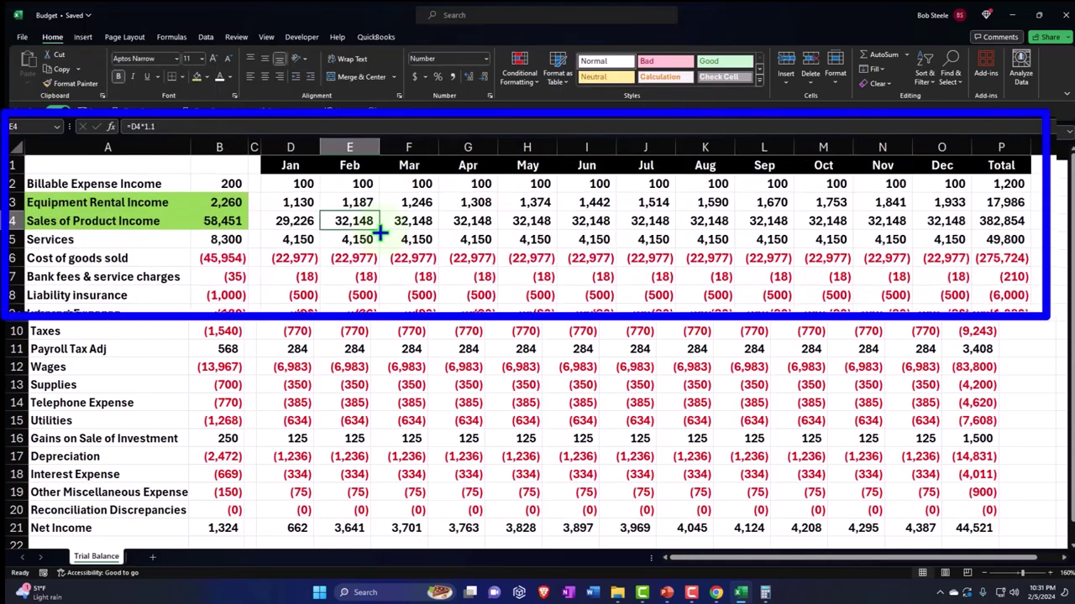
drag(380, 233, 946, 220)
double_click(1016, 221)
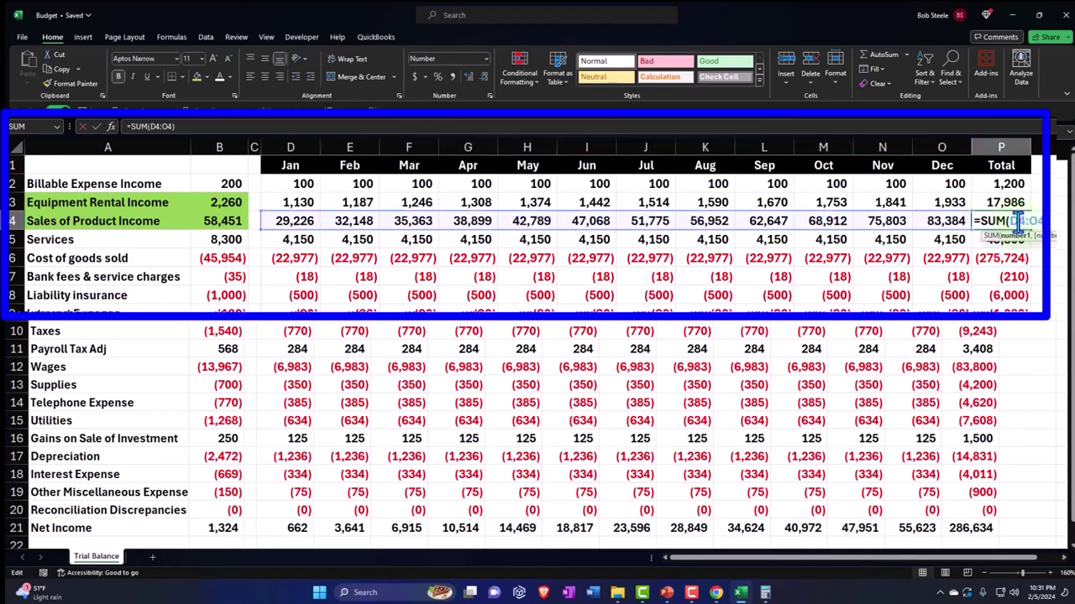
key(Return)
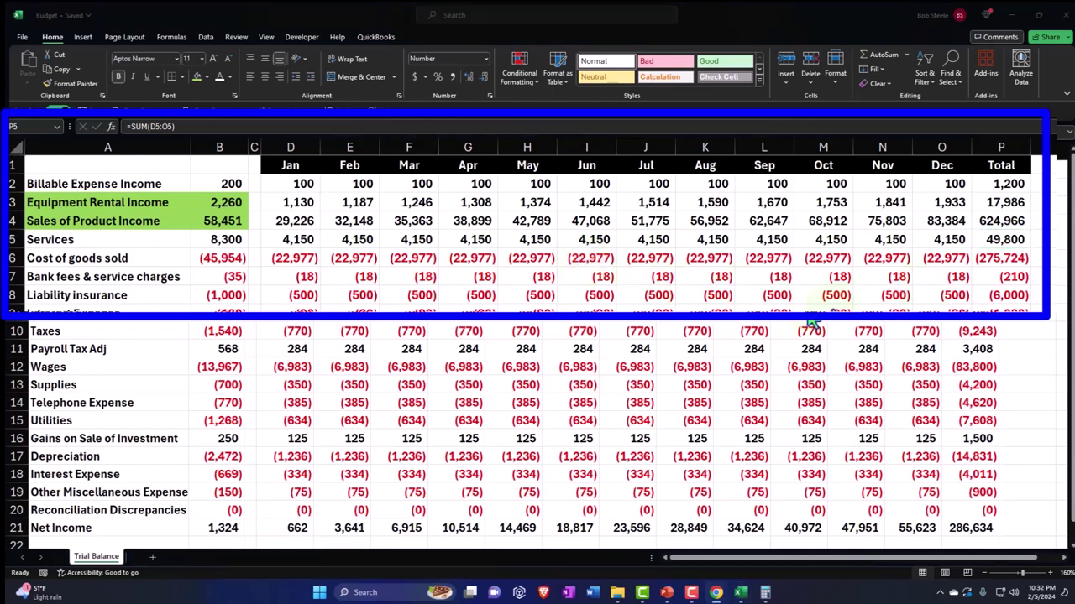
Highlight the Services row green and set Feb services to =D5+1000
drag(97, 243, 216, 241)
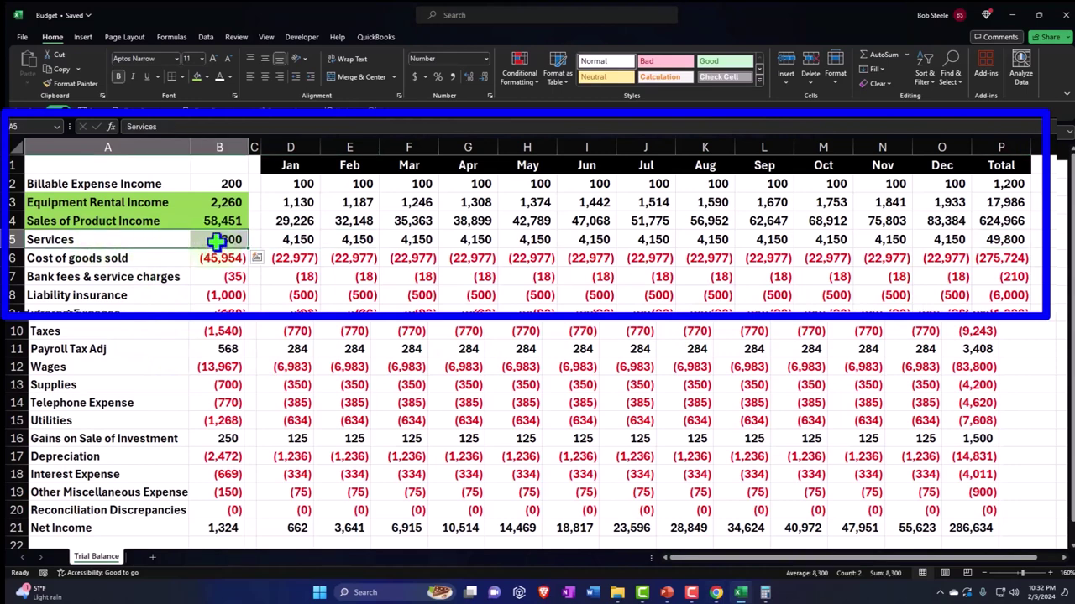
click(196, 75)
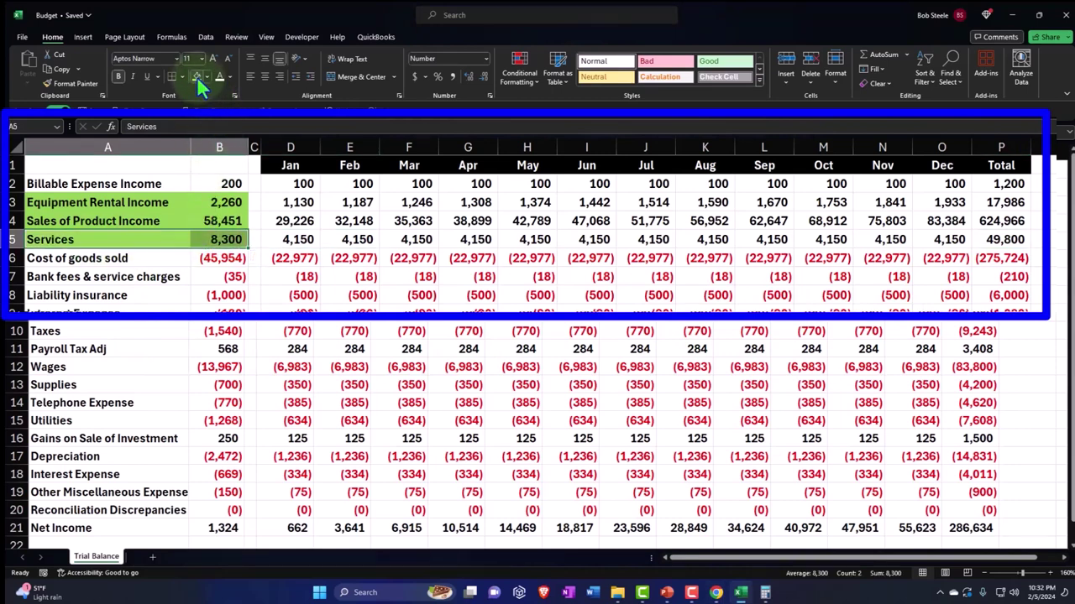
click(170, 243)
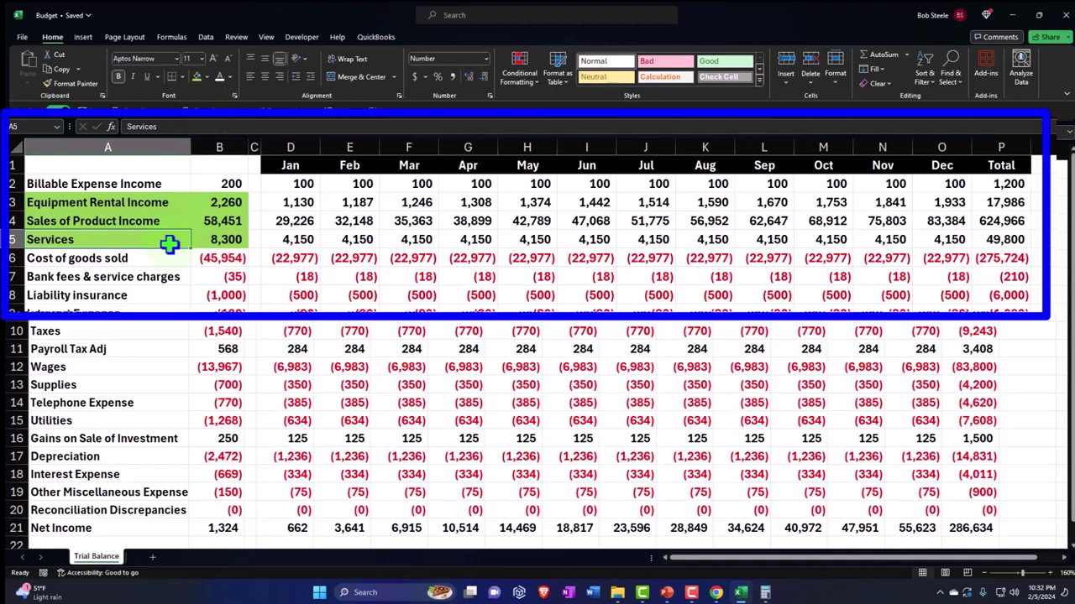
key(Right)
key(Right)
key(Right)
key(Right)
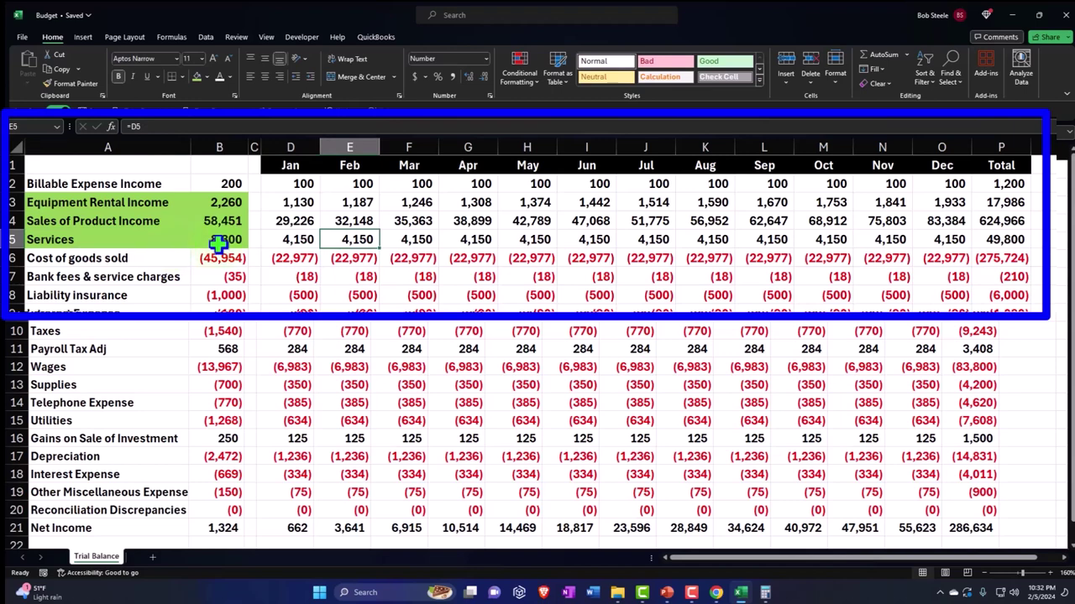
double_click(349, 240)
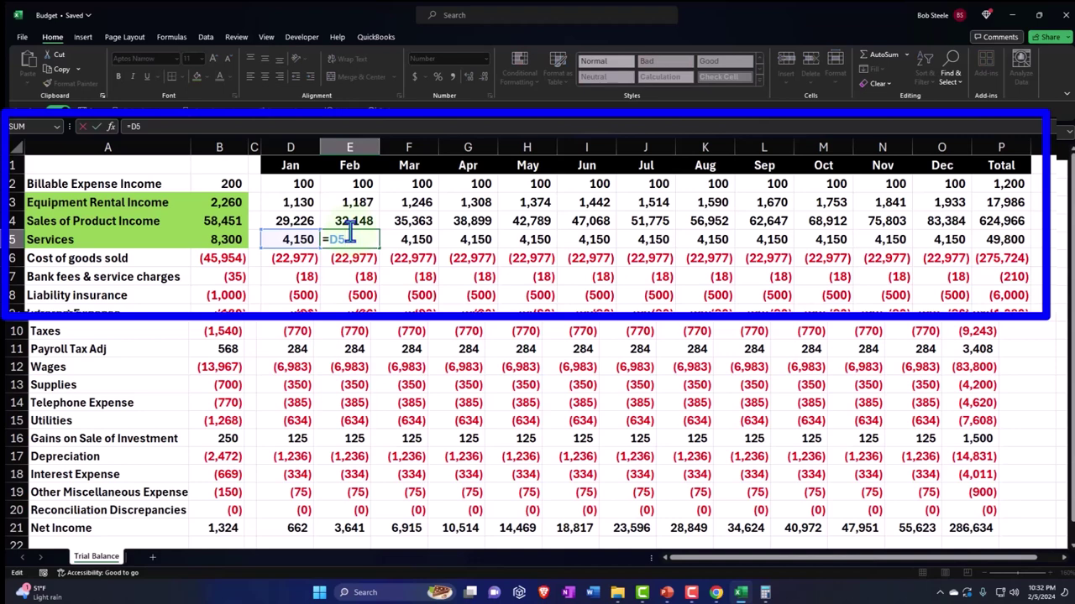
text(+1)
text(000)
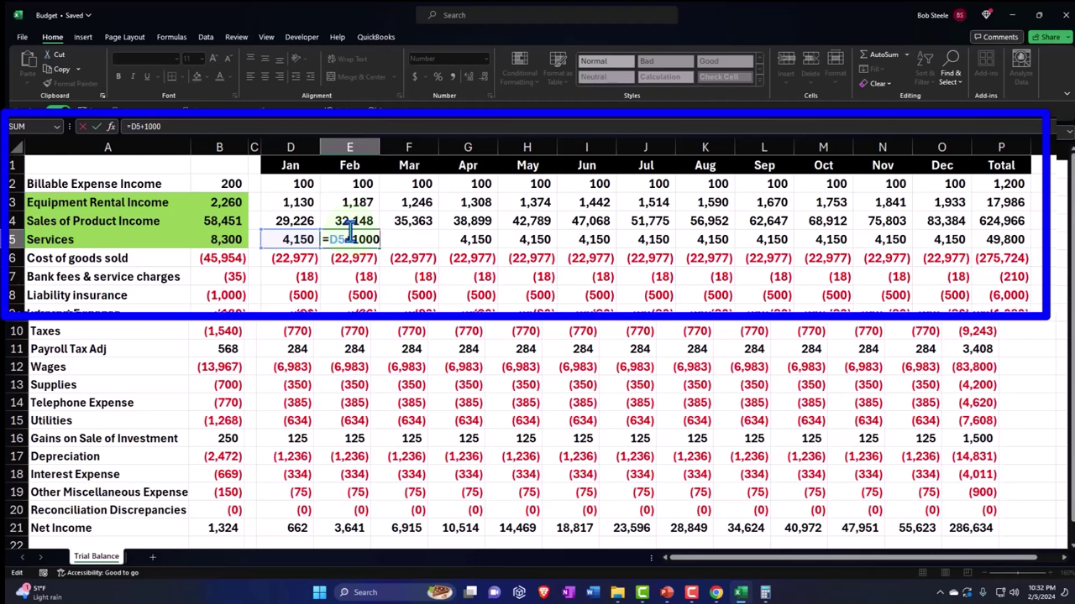
key(Return)
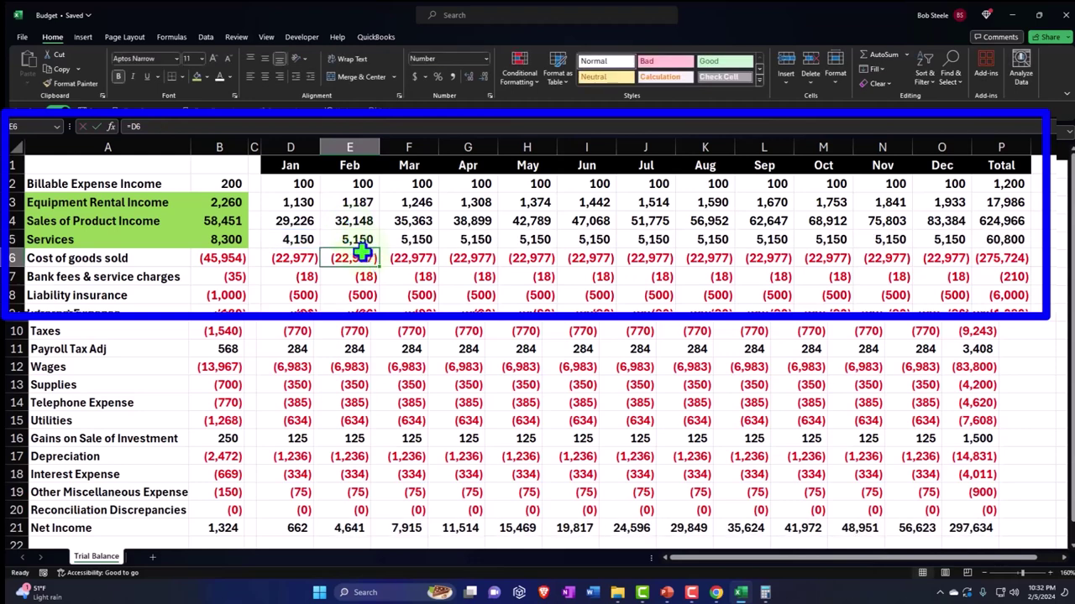
double_click(349, 240)
key(Escape)
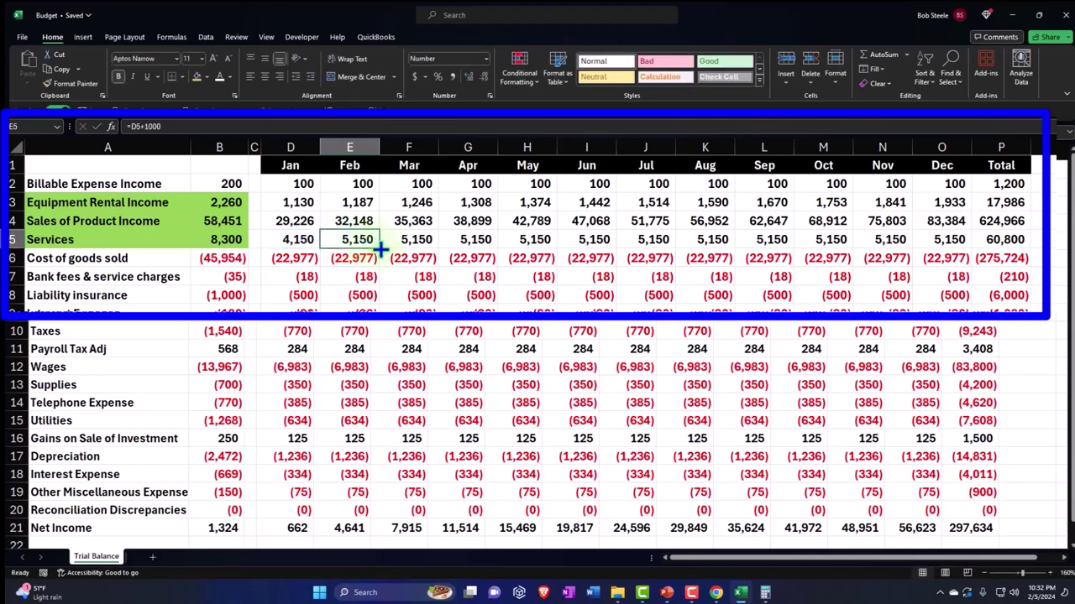
Fill the +1000 formula through Dec (15,150) and check the Services and Cost of goods sold totals
drag(378, 243, 945, 243)
click(1011, 240)
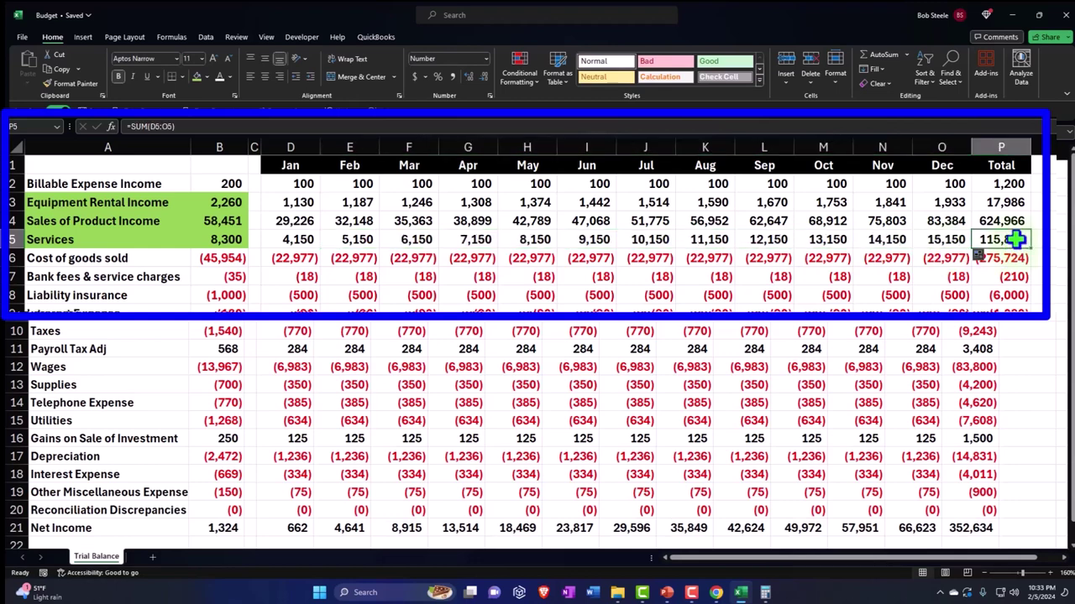
double_click(944, 240)
key(Return)
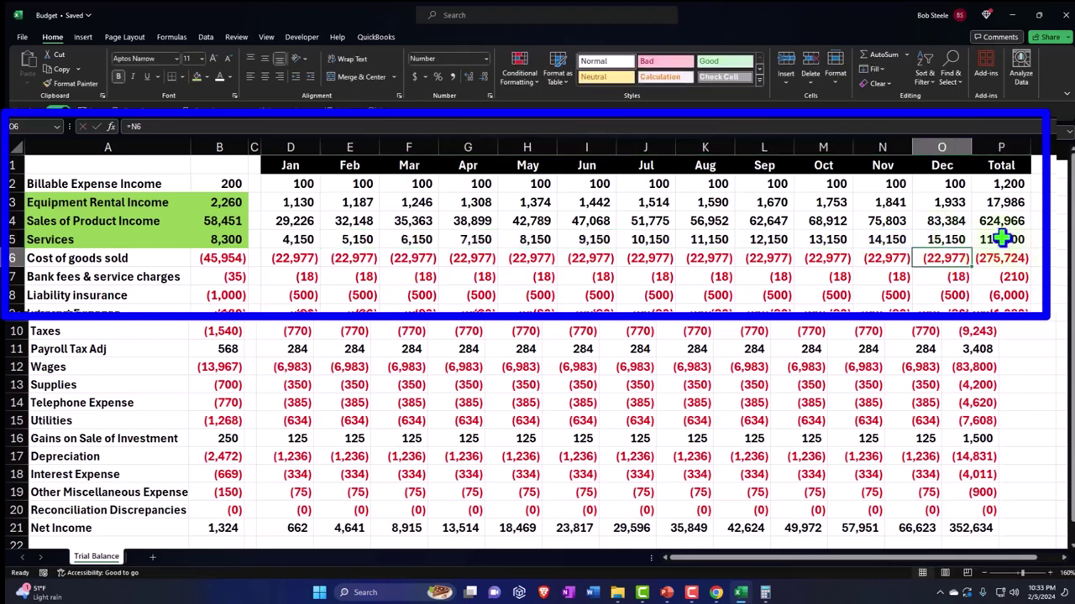
key(Right)
key(F2)
key(Escape)
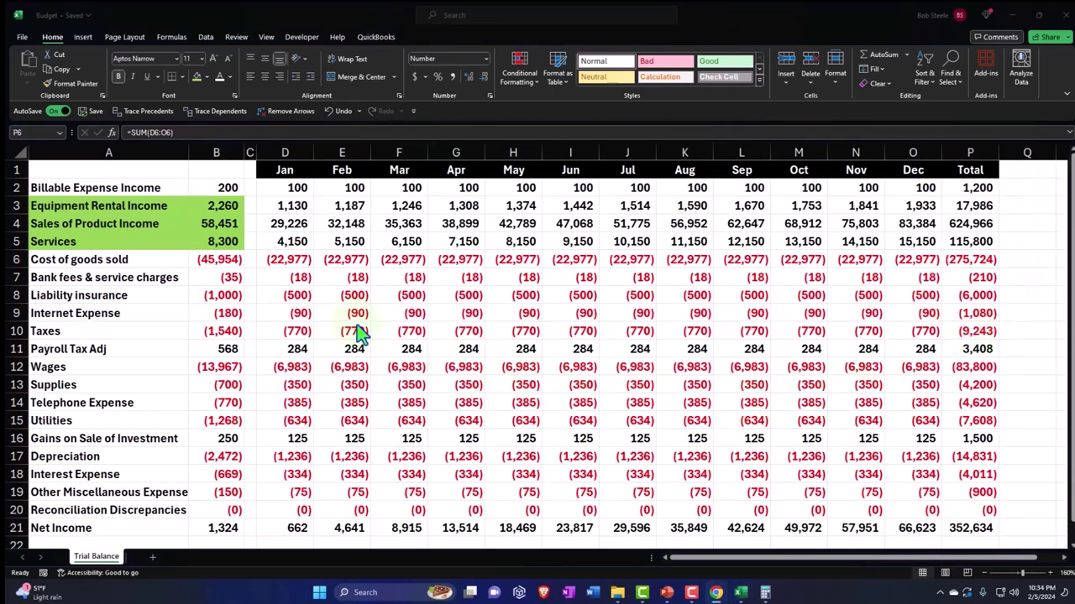
click(89, 259)
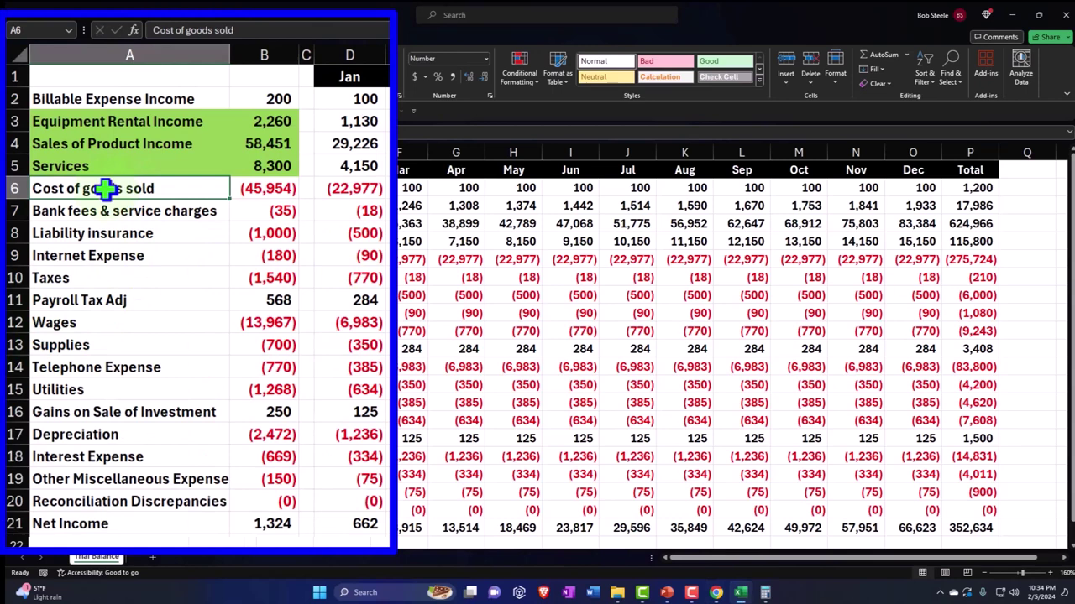
key(Down)
key(Down)
key(Down)
key(Down)
key(Down)
key(Down)
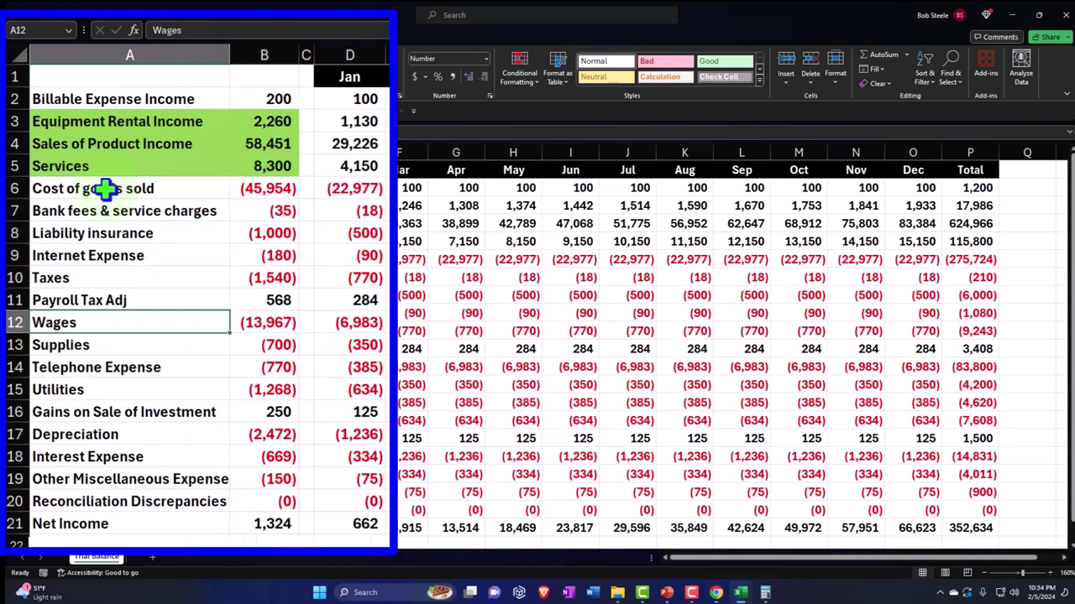
key(Down)
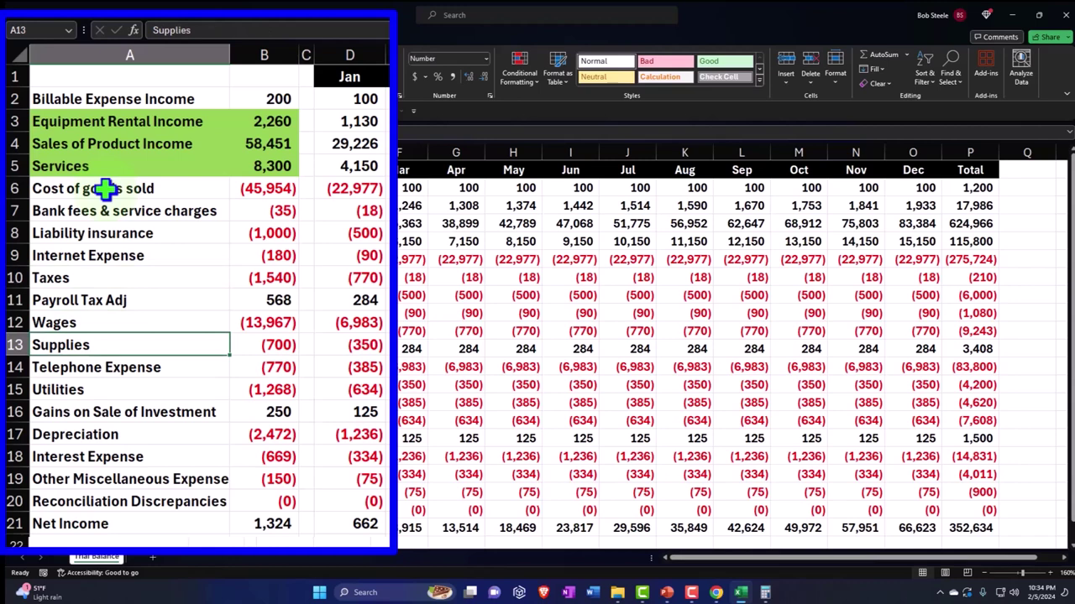
key(Down)
key(Down)
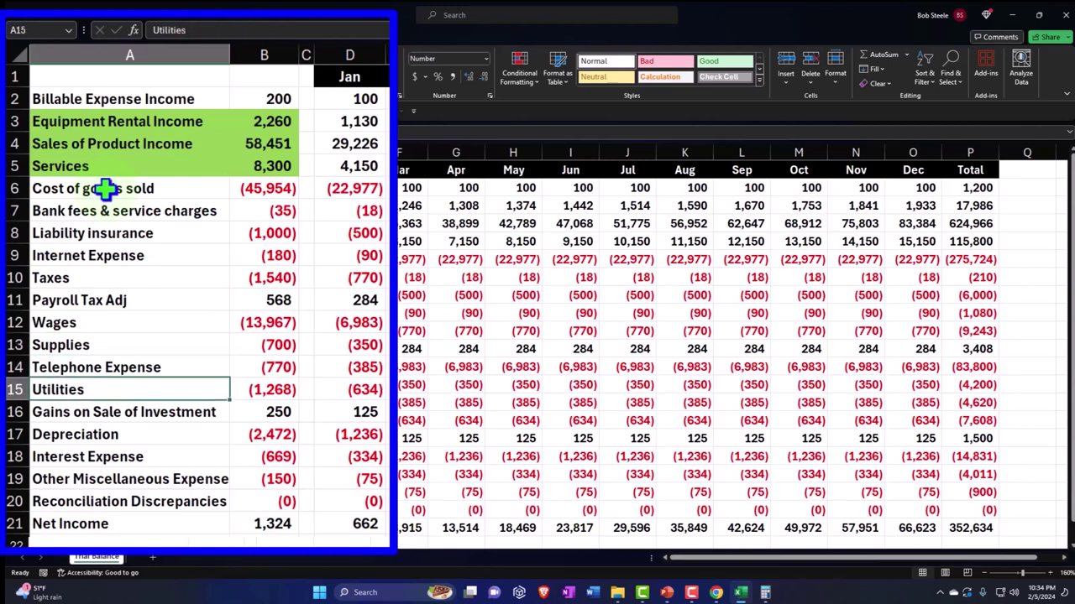